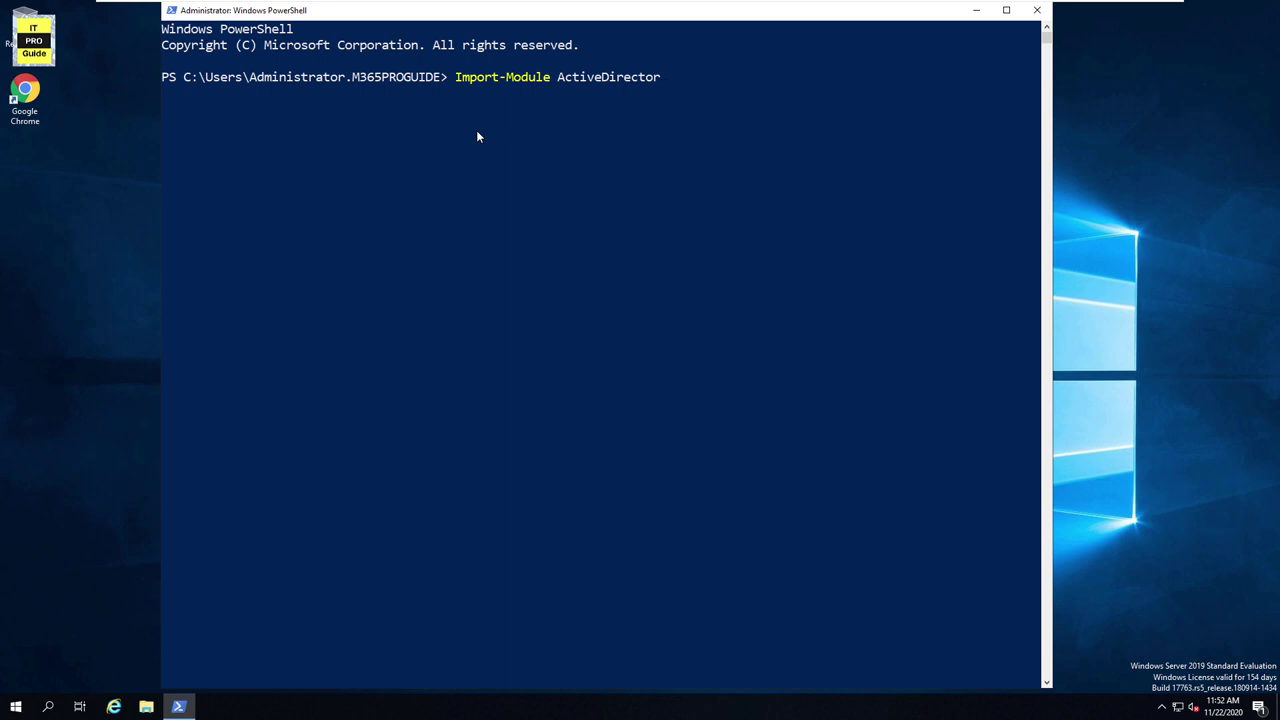
Load the ActiveDirectory module and create the enabled EXC1ASA computer account, entering its password.
{"action": "type", "text": "y"}
{"action": "key", "text": "Return"}
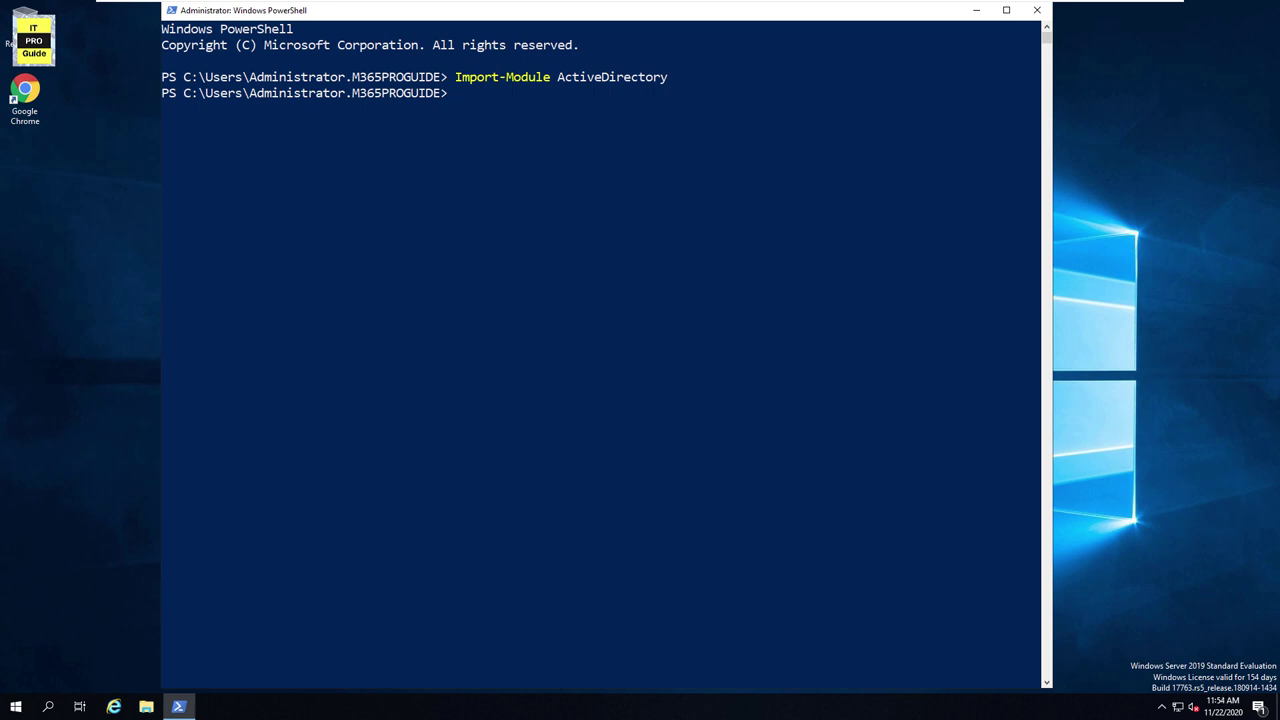
{"action": "right_click", "coordinate": [730, 307]}
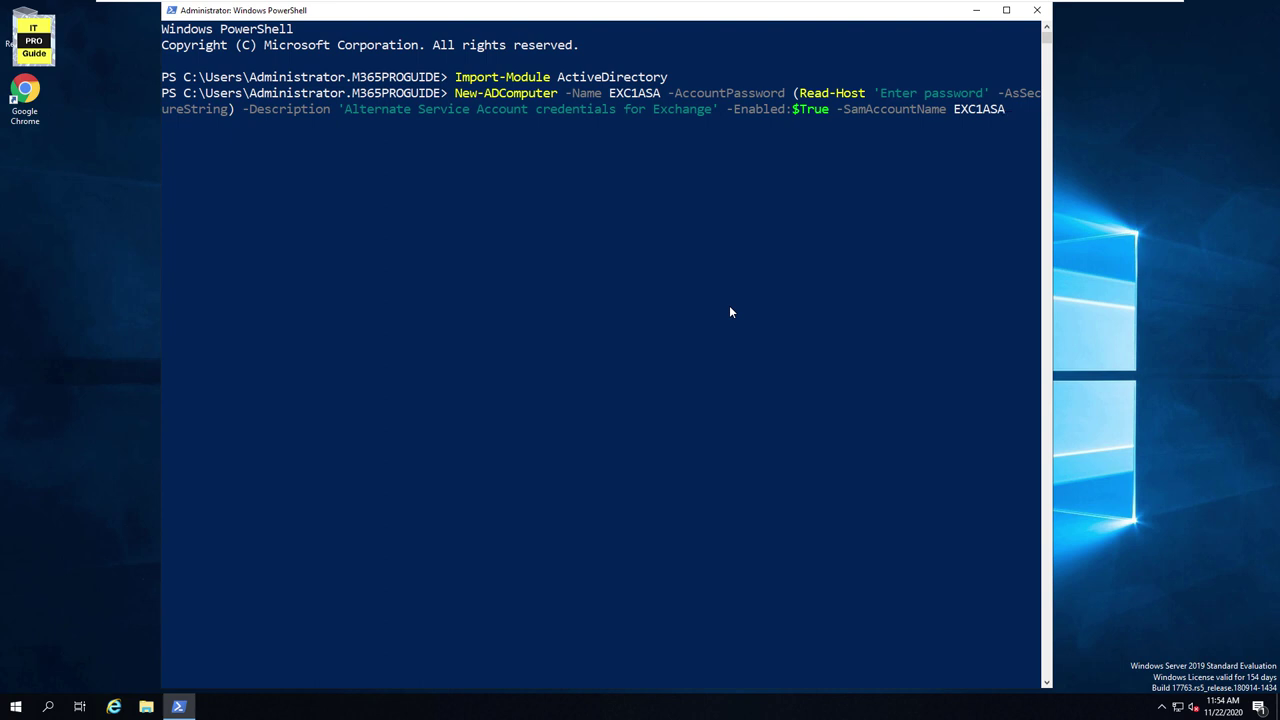
{"action": "left_click", "coordinate": [1006, 10]}
{"action": "key", "text": "Return"}
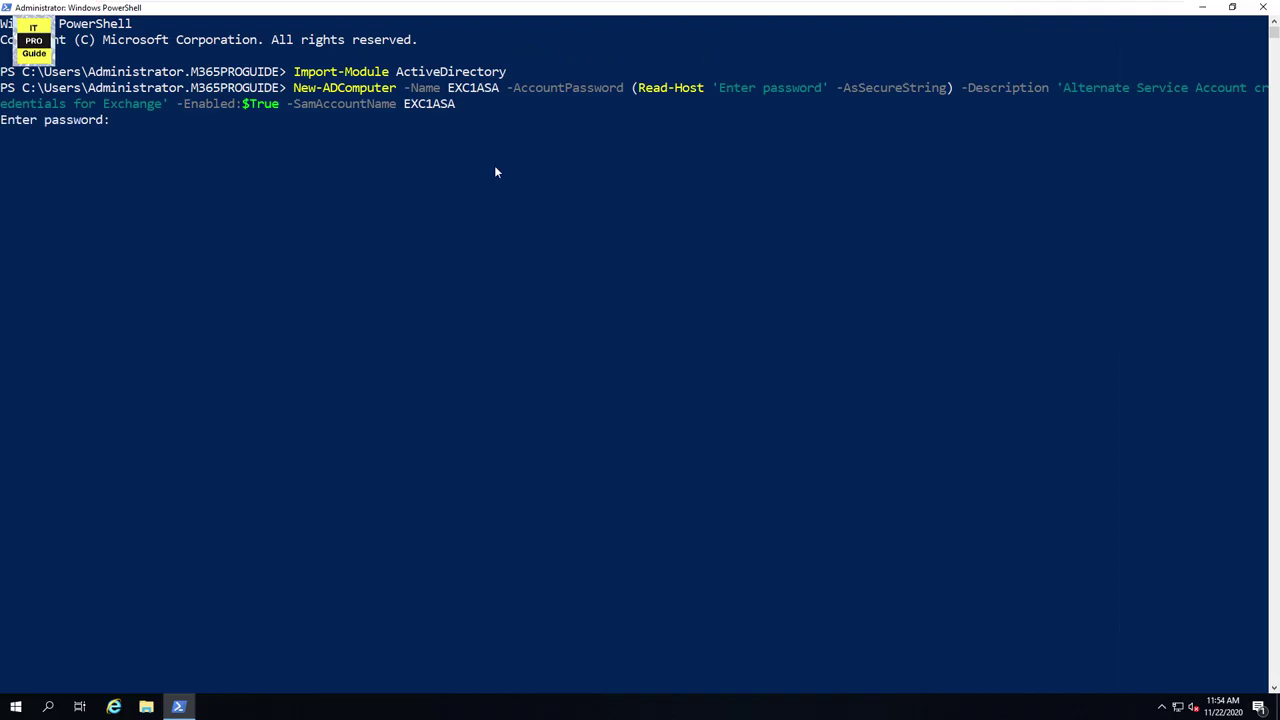
{"action": "type", "text": "********"}
{"action": "key", "text": "Return"}
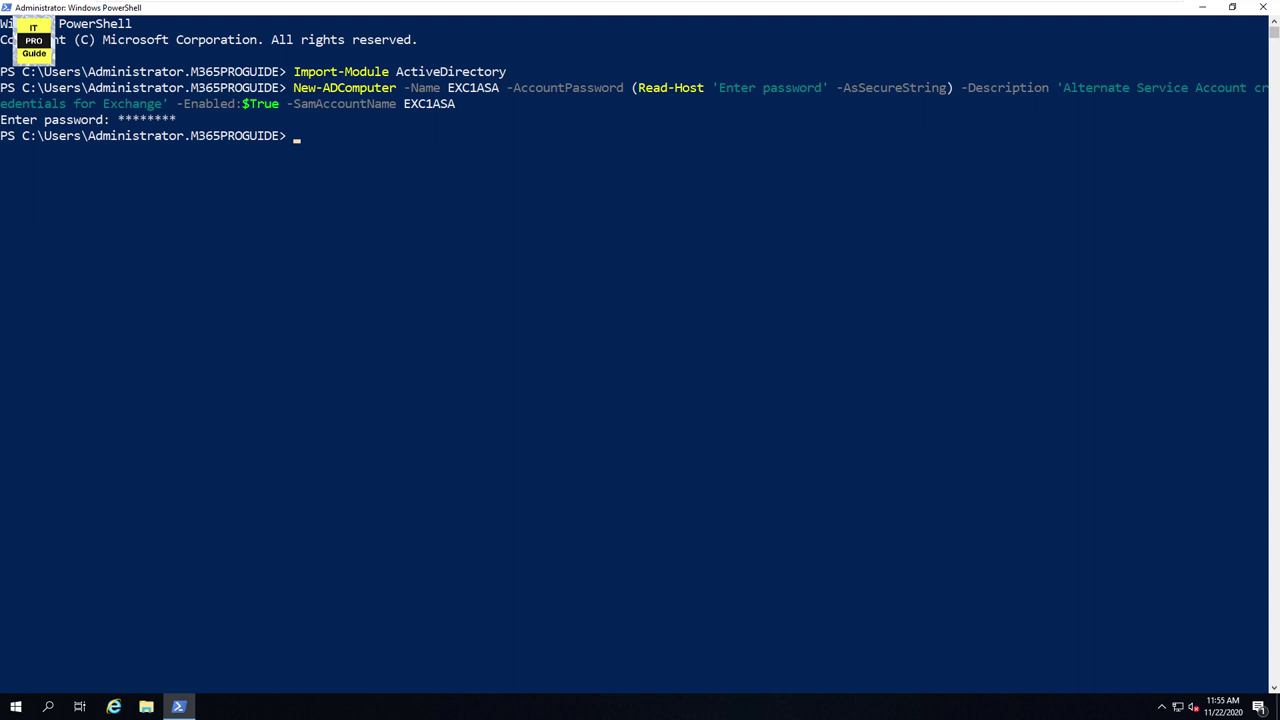
Check Active Directory Users and Computers for EXC1ASA in the Computers container, then return to PowerShell.
{"action": "left_click", "coordinate": [16, 707]}
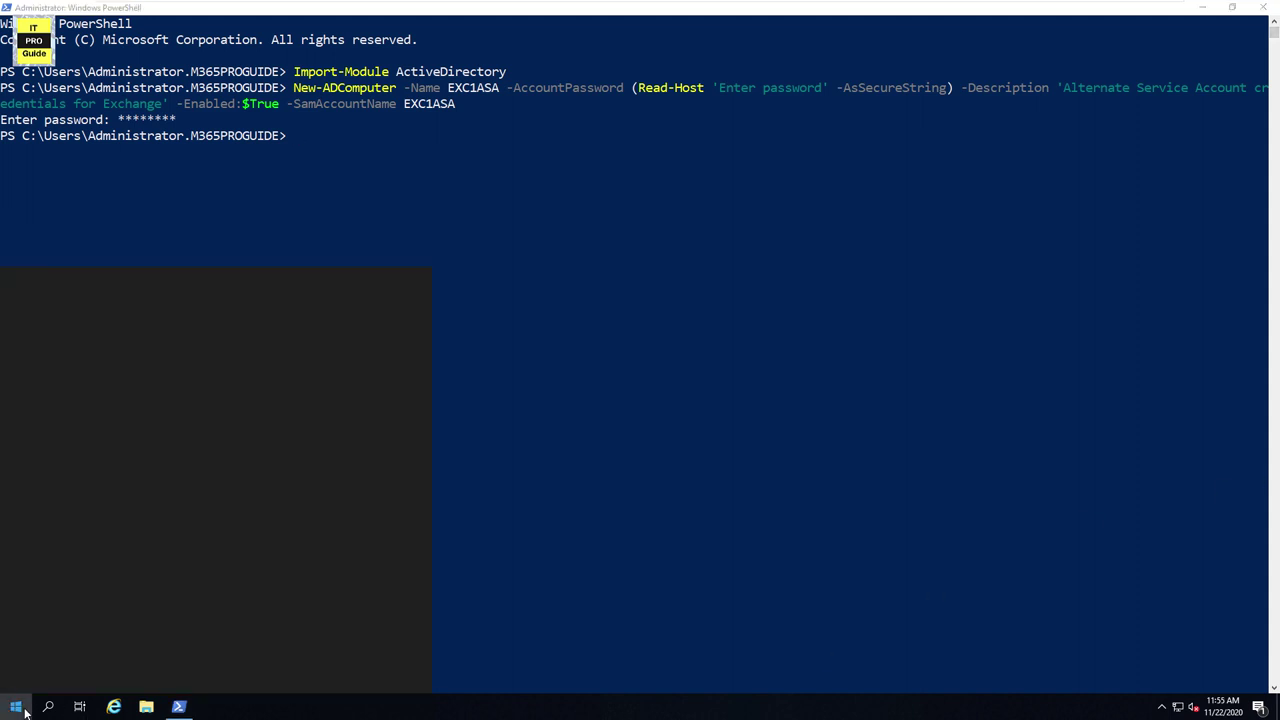
{"action": "type", "text": "ac"}
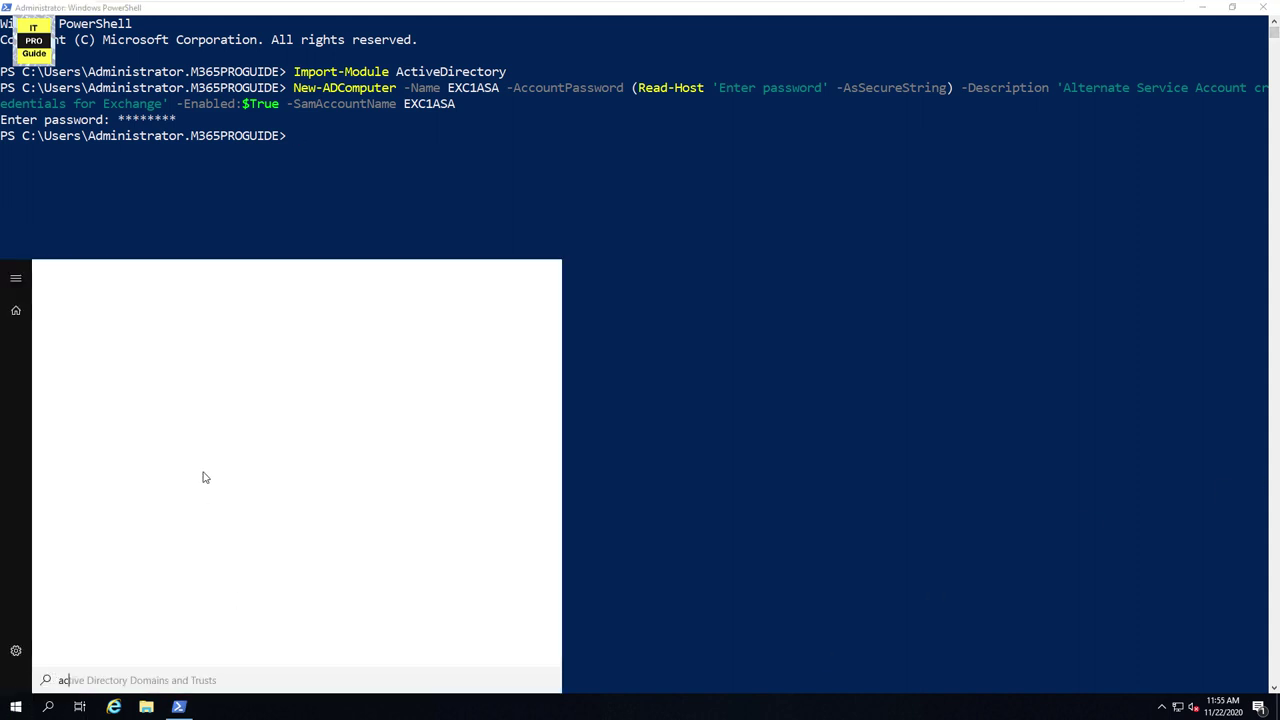
{"action": "left_click", "coordinate": [153, 390]}
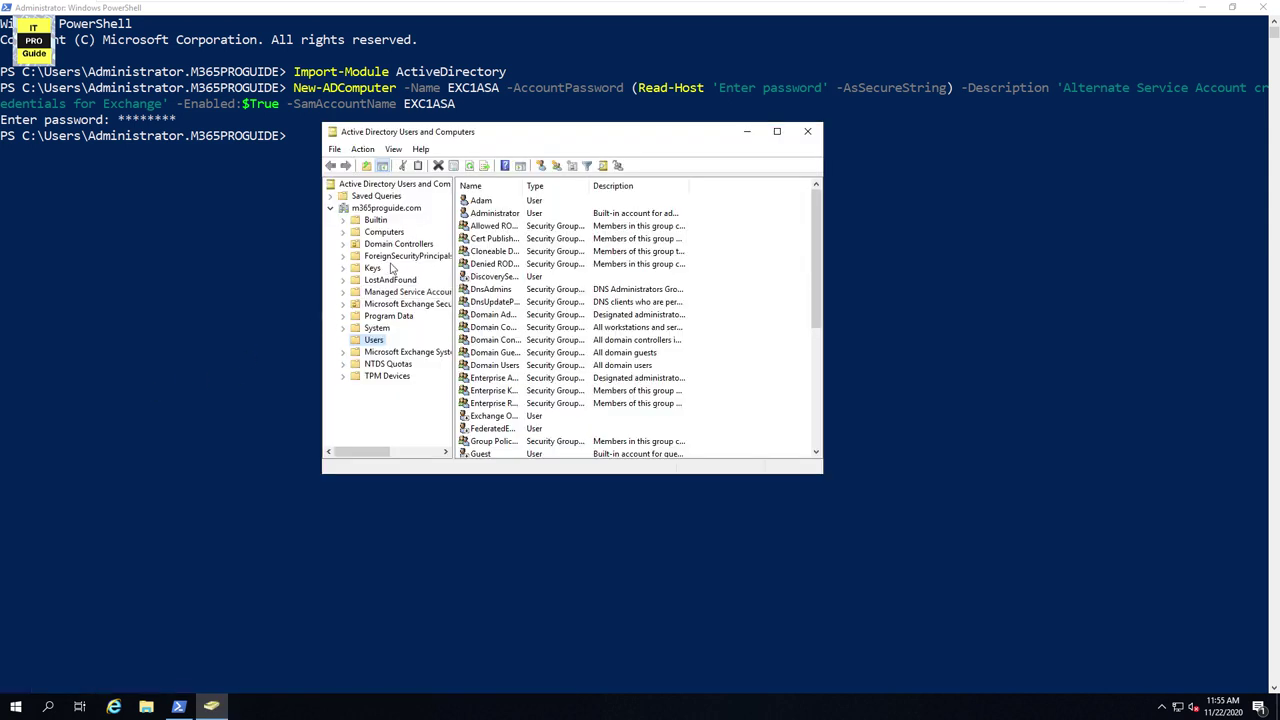
{"action": "left_click", "coordinate": [384, 232]}
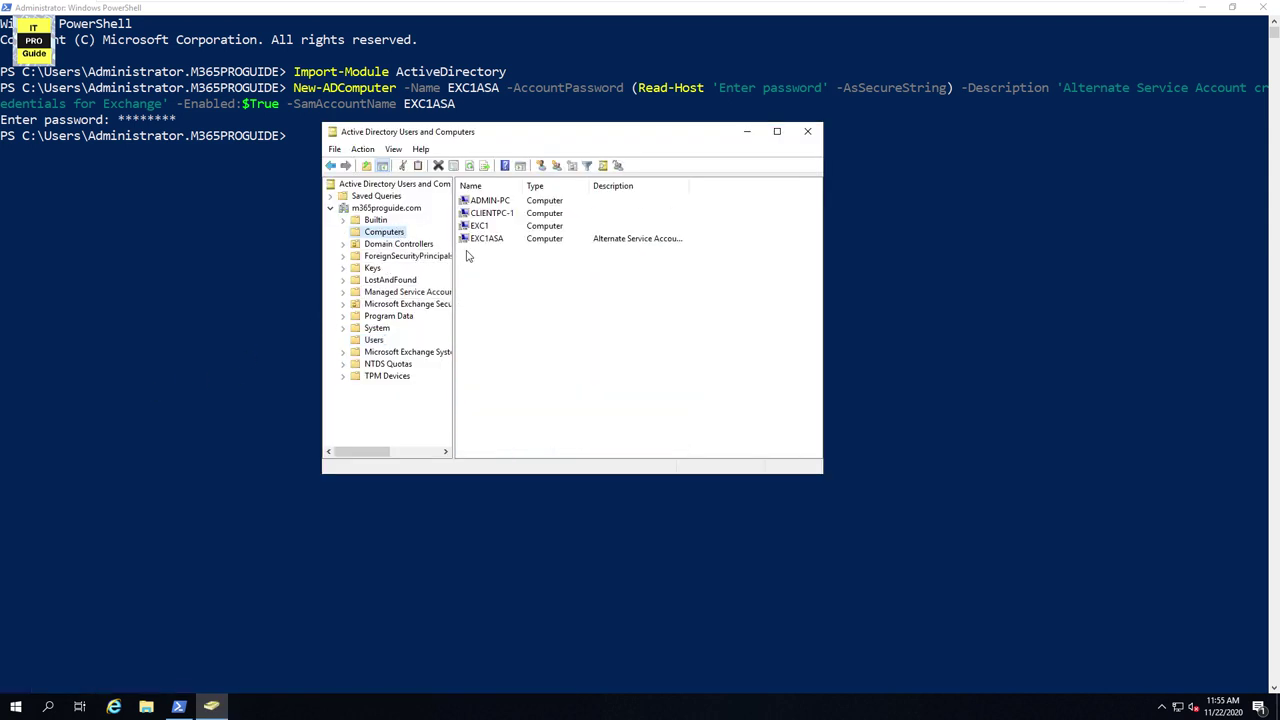
{"action": "left_click", "coordinate": [491, 241]}
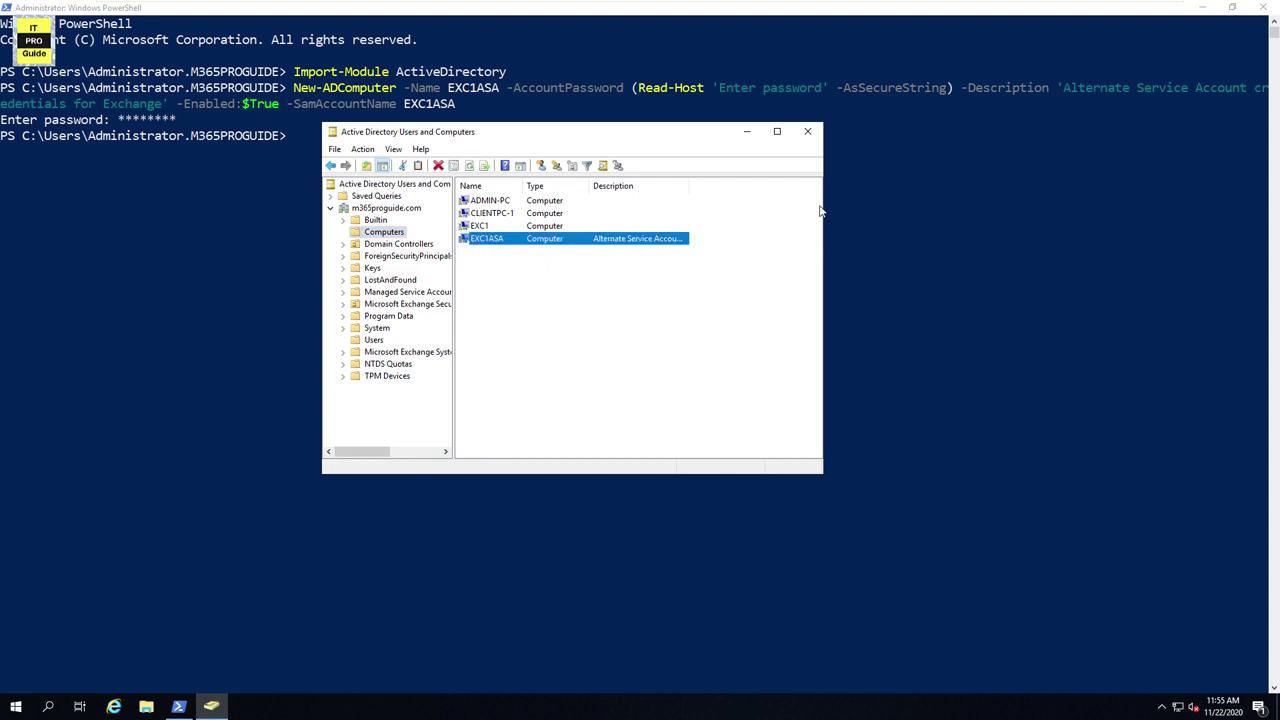
{"action": "left_click", "coordinate": [749, 133]}
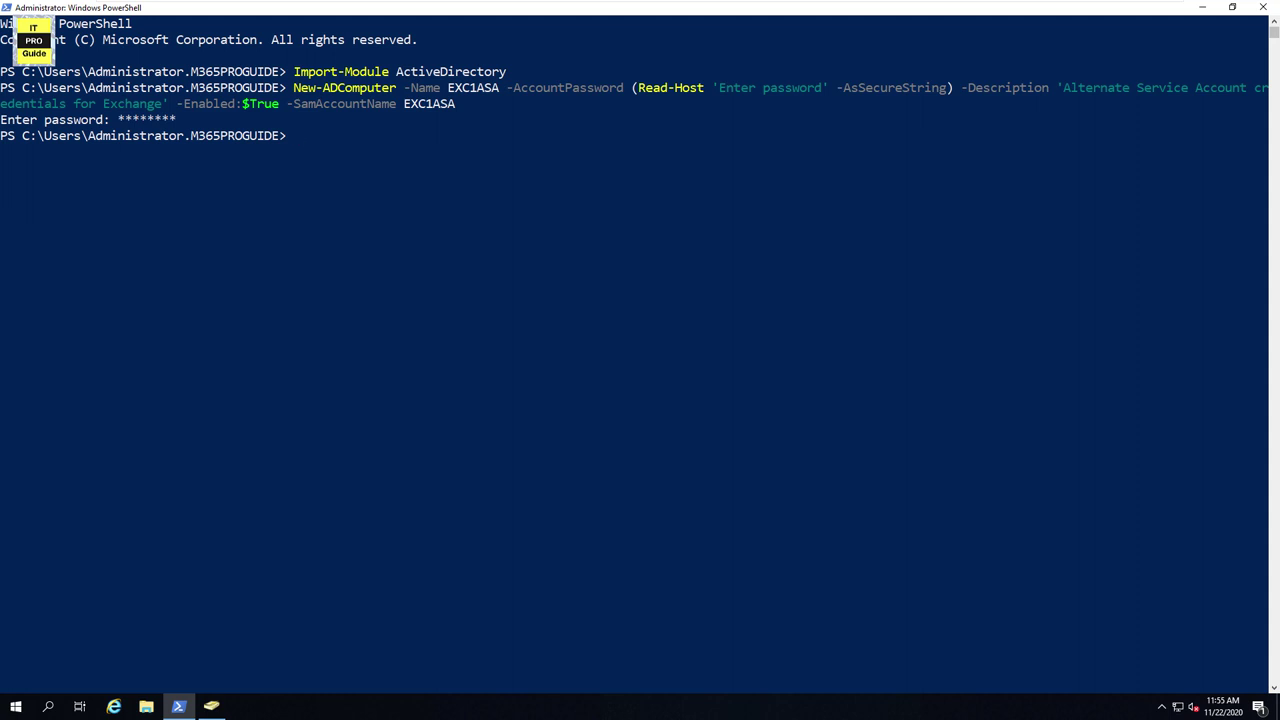
List EXC1ASA's properties with Get-ADComputer and set its msDS-SupportedEncryptionTypes to 28.
{"action": "right_click", "coordinate": [988, 253]}
{"action": "type", "text": "Exc"}
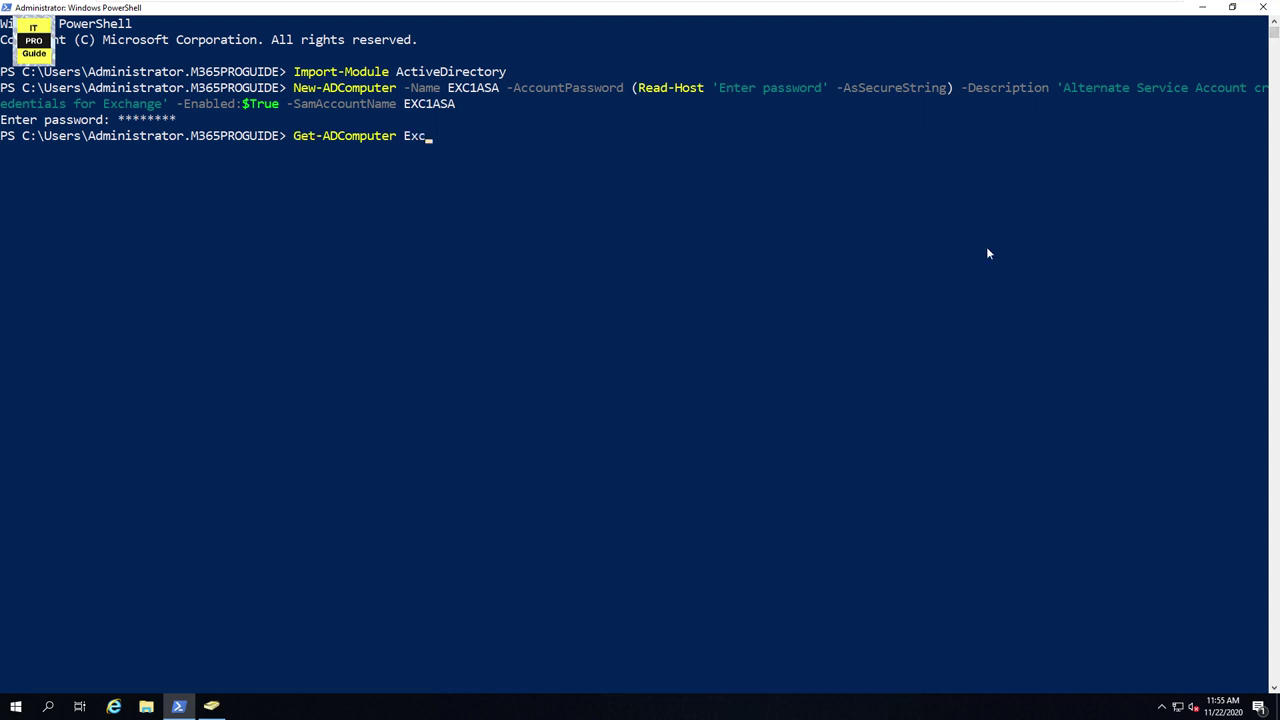
{"action": "type", "text": "1ASA"}
{"action": "key", "text": "Return"}
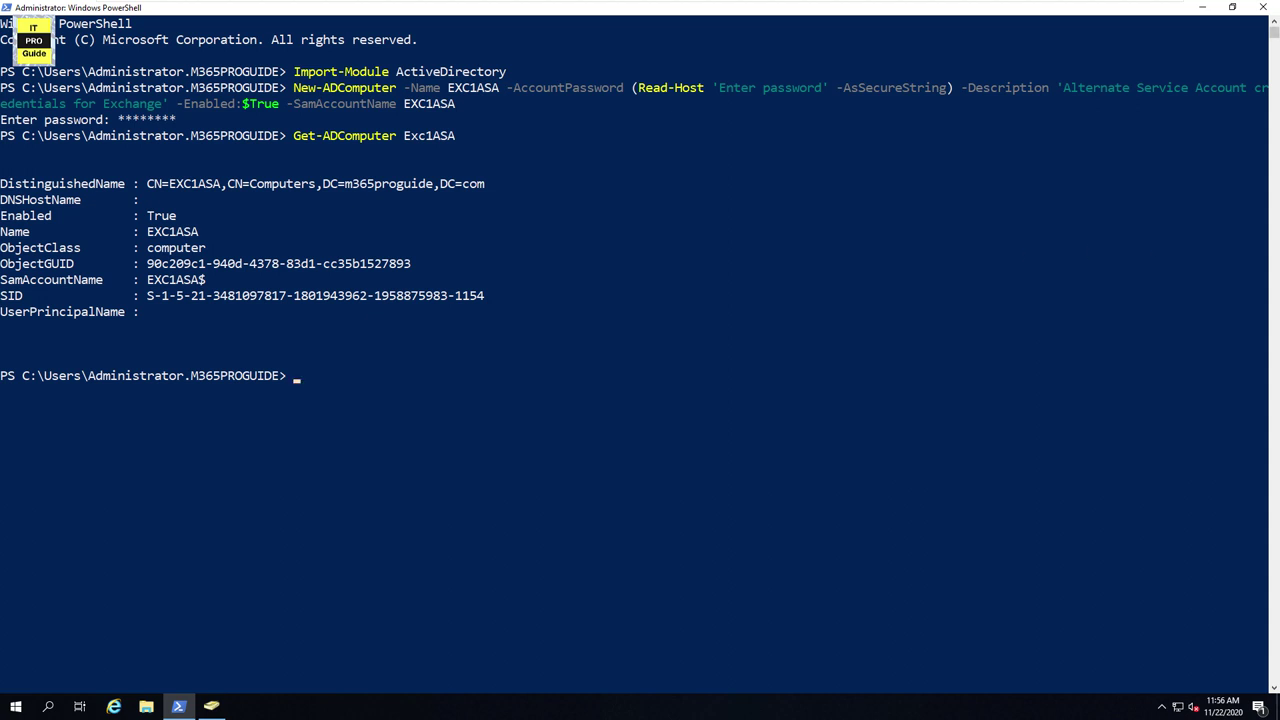
{"action": "right_click", "coordinate": [505, 444]}
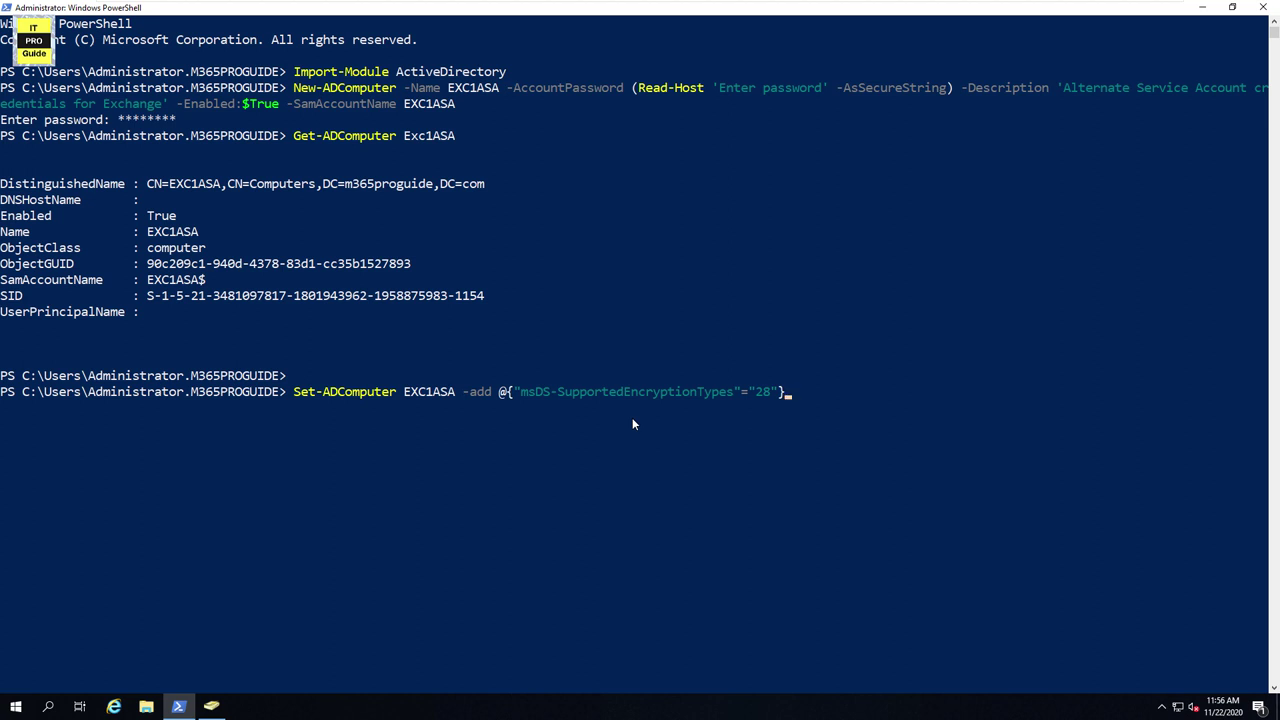
{"action": "key", "text": "Return"}
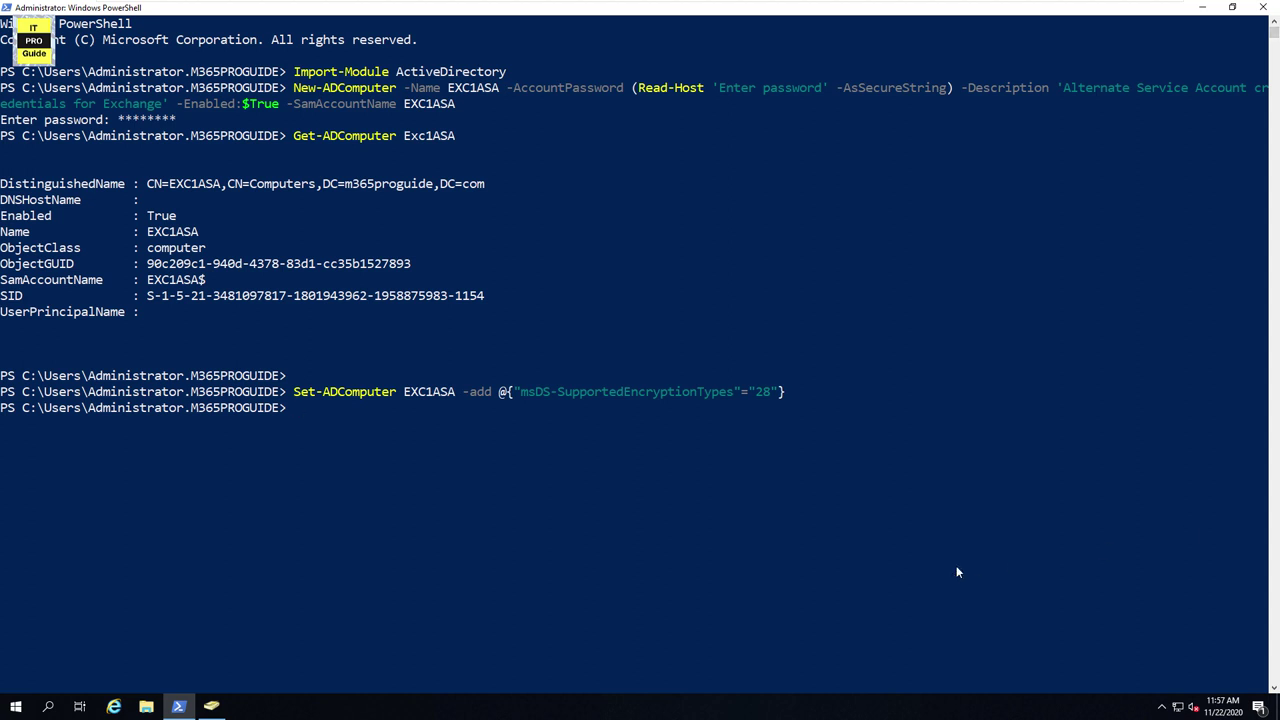
Attempt a domain replication sync with repadmin /syncall /ADPe.
{"action": "type", "text": "REP"}
{"action": "key", "text": "BackSpace"}
{"action": "key", "text": "BackSpace"}
{"action": "key", "text": "BackSpace"}
{"action": "key", "text": "Return"}
{"action": "type", "text": "repadmin"}
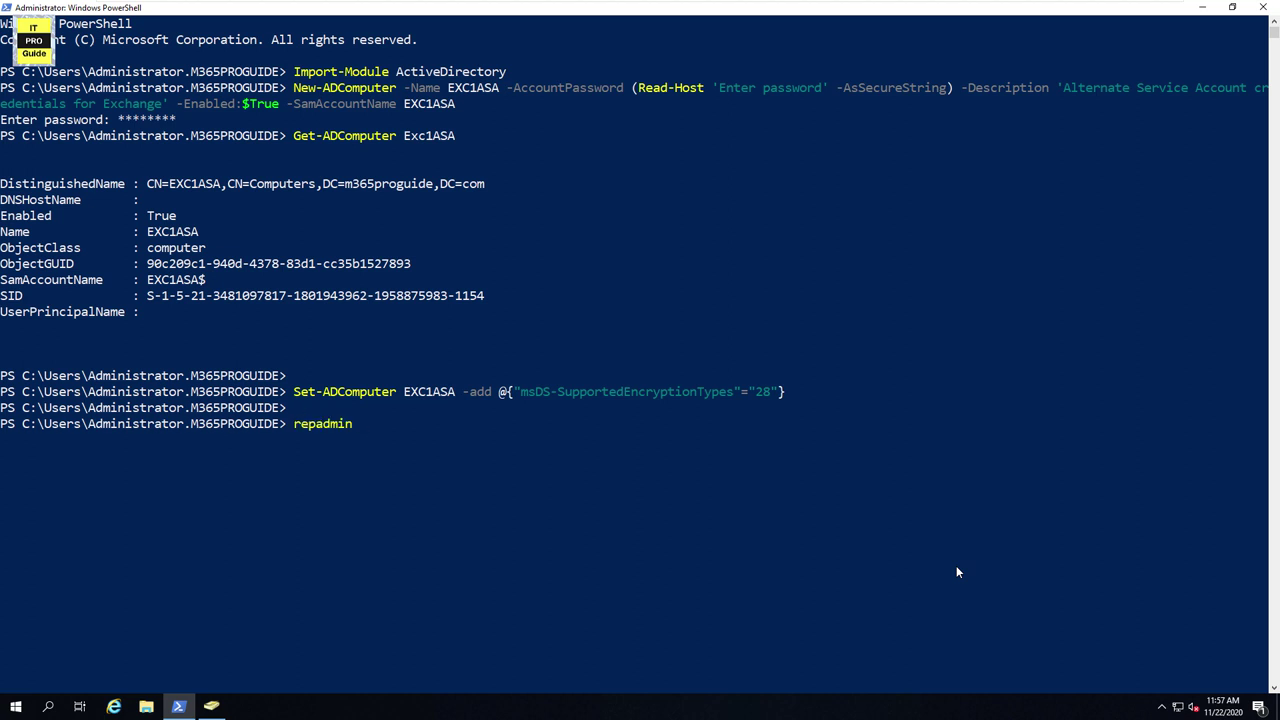
{"action": "type", "text": " /syncall /AD{"}
{"action": "key", "text": "BackSpace"}
{"action": "type", "text": "Pe"}
{"action": "key", "text": "Return"}
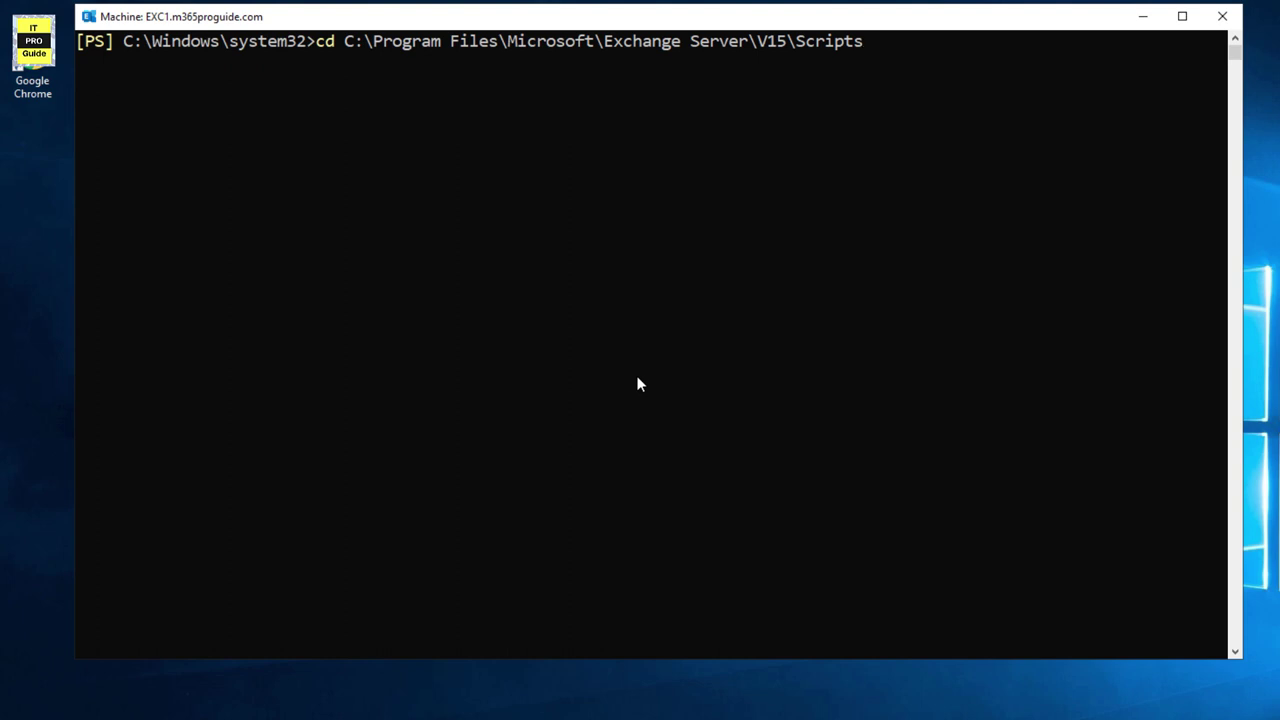
Change to the quoted Exchange V15 Scripts folder, run cls, and paste the RollAlternateServiceAccountPassword.ps1 command.
{"action": "key", "text": "Left"}
{"action": "key", "text": "Left"}
{"action": "key", "text": "Left"}
{"action": "key", "text": "Left"}
{"action": "key", "text": "Left"}
{"action": "key", "text": "Left"}
{"action": "key", "text": "Left"}
{"action": "key", "text": "Left"}
{"action": "key", "text": "Left"}
{"action": "key", "text": "Left"}
{"action": "key", "text": "Left"}
{"action": "key", "text": "Left"}
{"action": "key", "text": "Left"}
{"action": "key", "text": "Left"}
{"action": "key", "text": "Left"}
{"action": "key", "text": "Left"}
{"action": "key", "text": "Left"}
{"action": "key", "text": "Left"}
{"action": "key", "text": "Left"}
{"action": "key", "text": "Left"}
{"action": "key", "text": "Left"}
{"action": "key", "text": "Left"}
{"action": "key", "text": "Left"}
{"action": "key", "text": "Left"}
{"action": "key", "text": "Left"}
{"action": "key", "text": "Left"}
{"action": "key", "text": "Left"}
{"action": "key", "text": "Left"}
{"action": "key", "text": "Left"}
{"action": "key", "text": "Left"}
{"action": "key", "text": "Left"}
{"action": "key", "text": "Left"}
{"action": "key", "text": "Left"}
{"action": "key", "text": "Left"}
{"action": "key", "text": "Left"}
{"action": "key", "text": "Left"}
{"action": "key", "text": "Left"}
{"action": "type", "text": "'"}
{"action": "key", "text": "Return"}
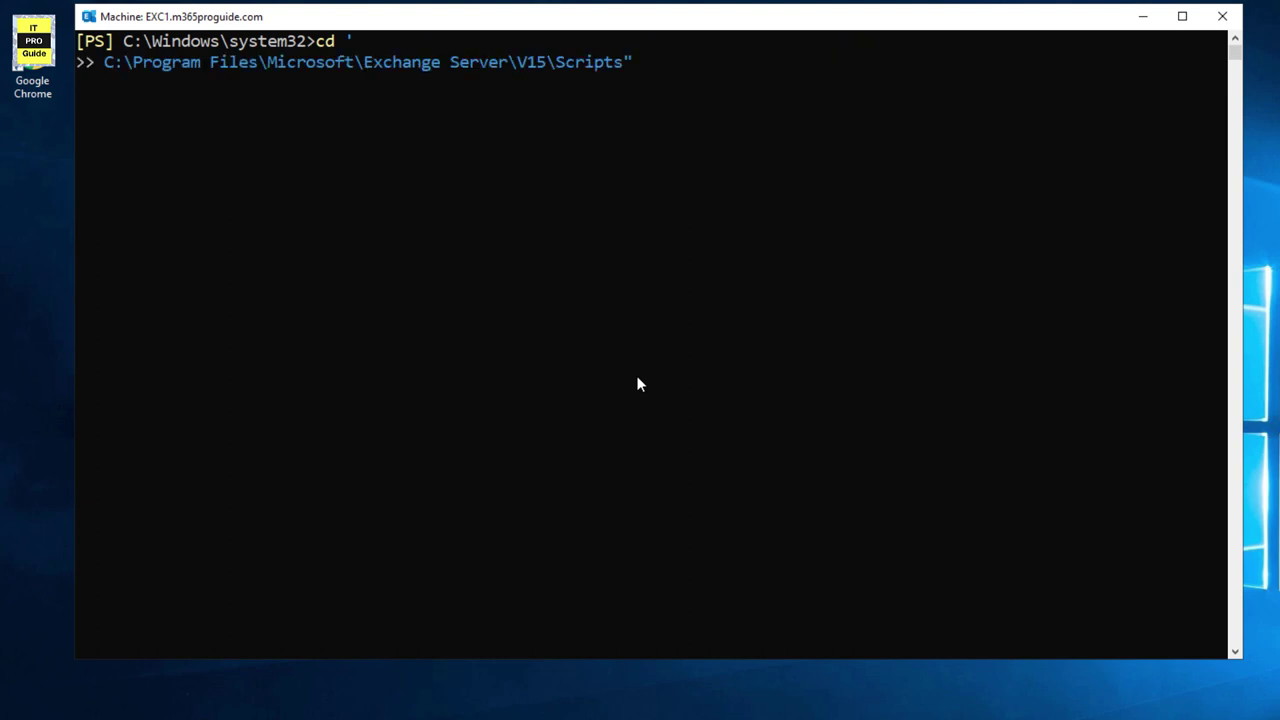
{"action": "key", "text": "BackSpace"}
{"action": "key", "text": "BackSpace"}
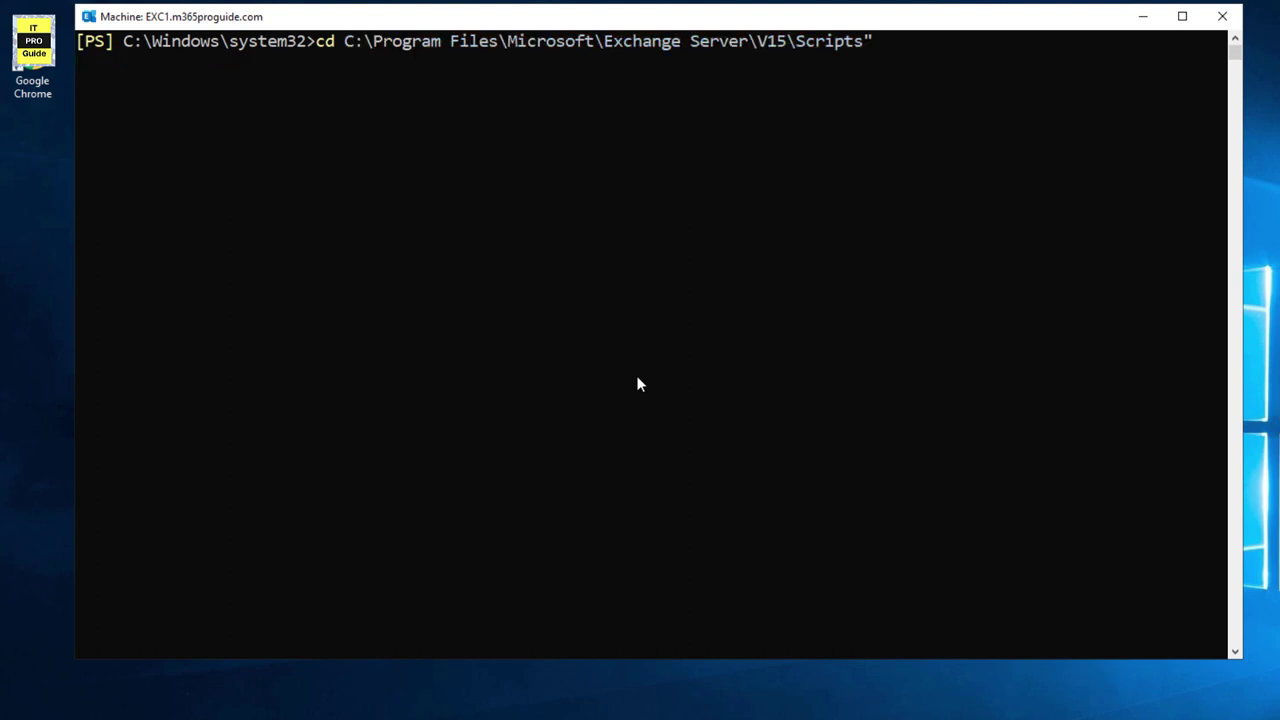
{"action": "type", "text": "\""}
{"action": "key", "text": "Return"}
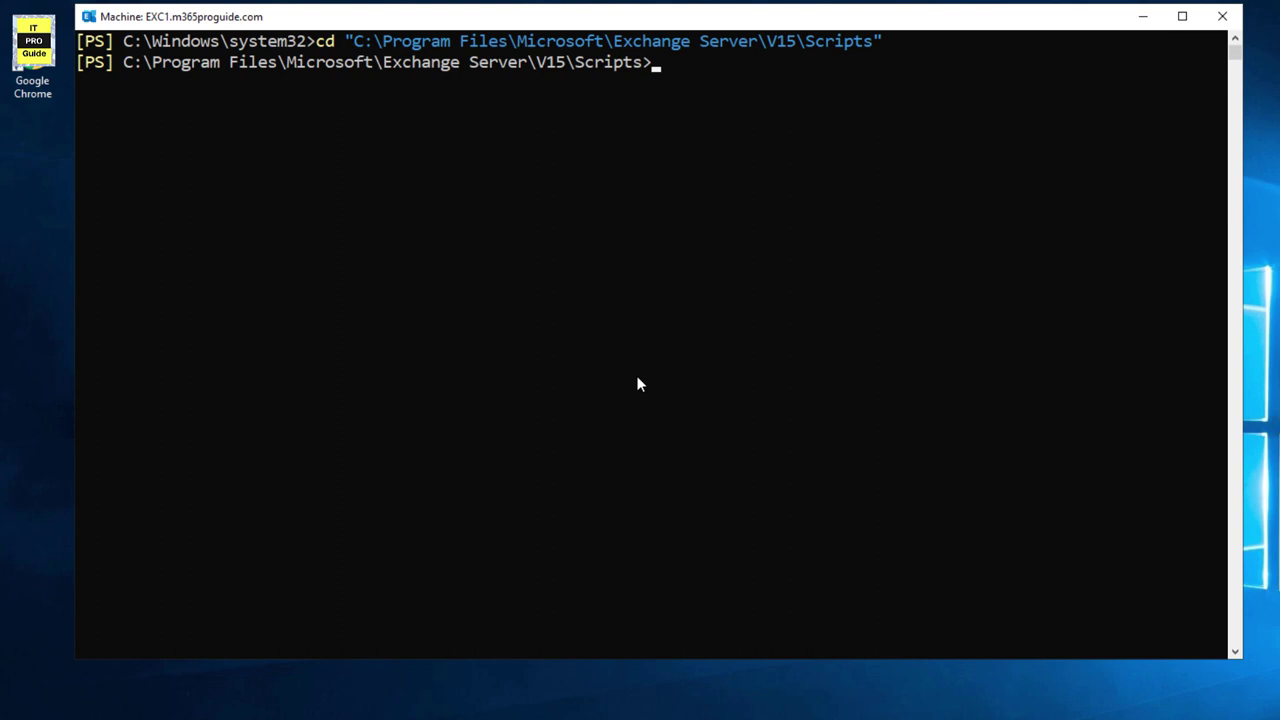
{"action": "key", "text": "Return"}
{"action": "key", "text": "Return"}
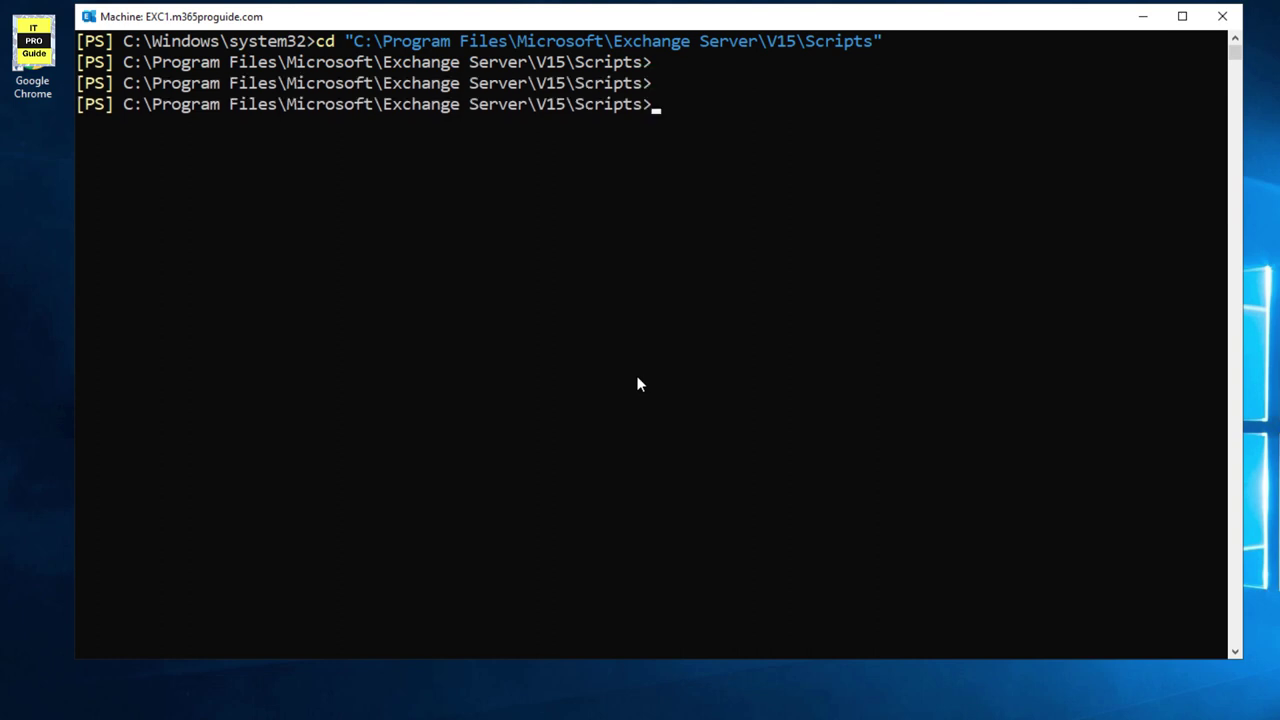
{"action": "type", "text": "cls"}
{"action": "key", "text": "Return"}
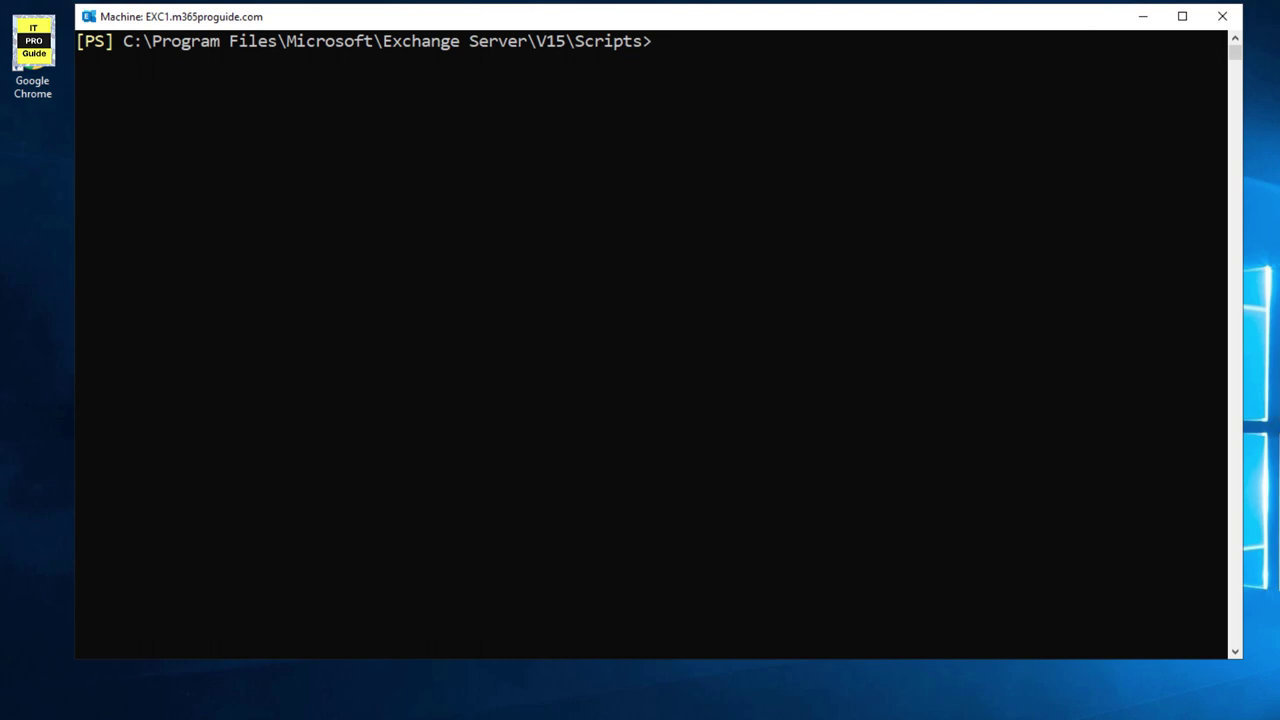
{"action": "right_click", "coordinate": [718, 285]}
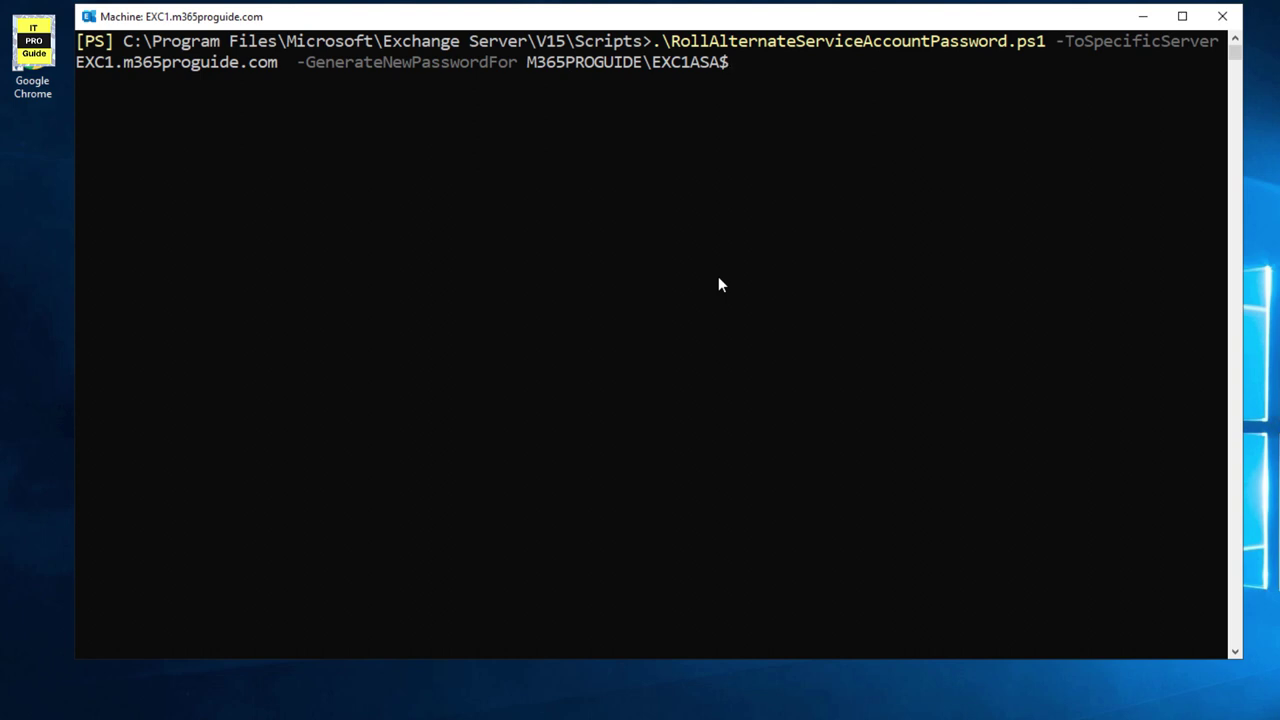
Run RollAlternateServiceAccountPassword.ps1 for EXC1ASA$ on EXC1, answering Y to the password change.
{"action": "key", "text": "Return"}
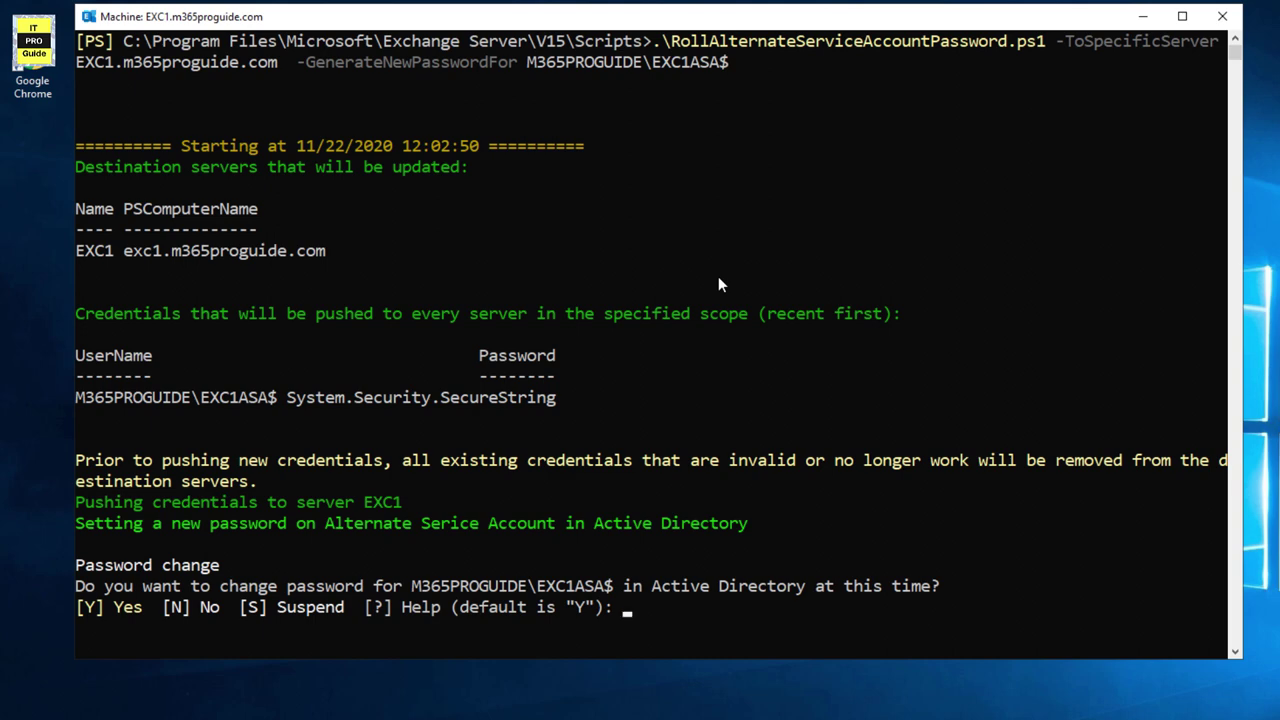
{"action": "type", "text": "Y"}
{"action": "key", "text": "Return"}
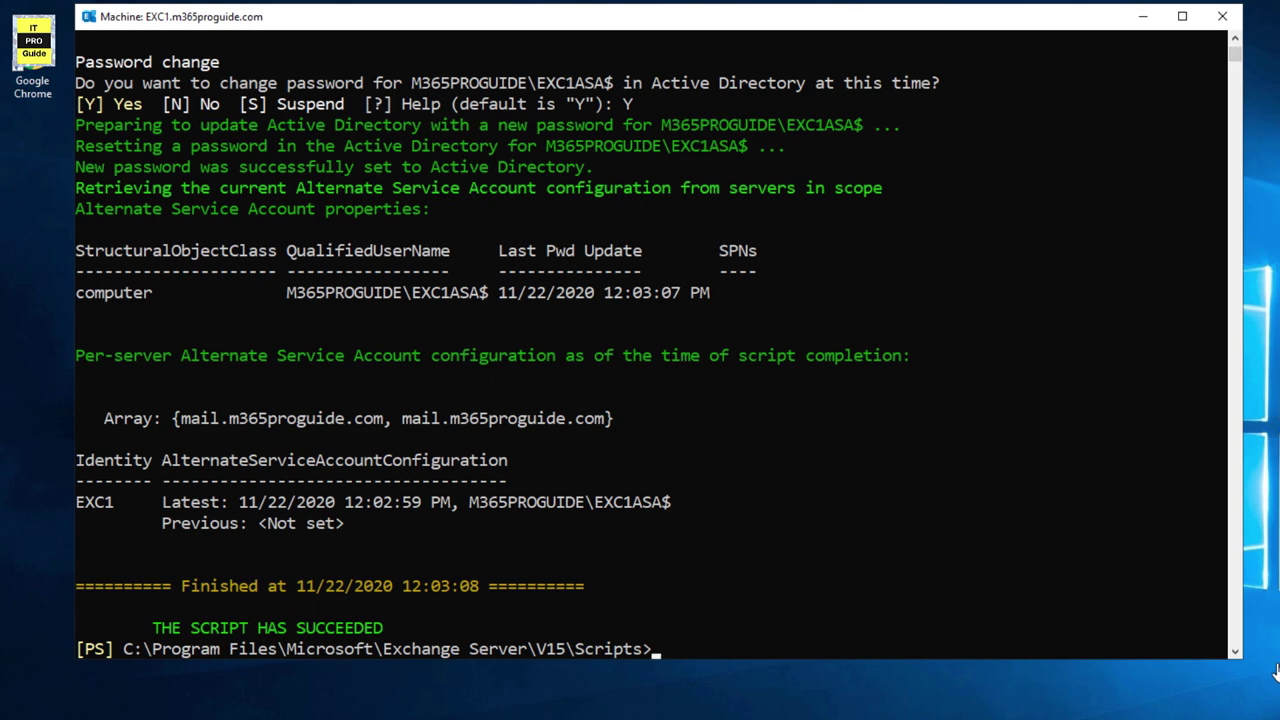
Paste the password roll command again, change EXC1 to EXC2, then discard it with Esc.
{"action": "right_click", "coordinate": [1206, 587]}
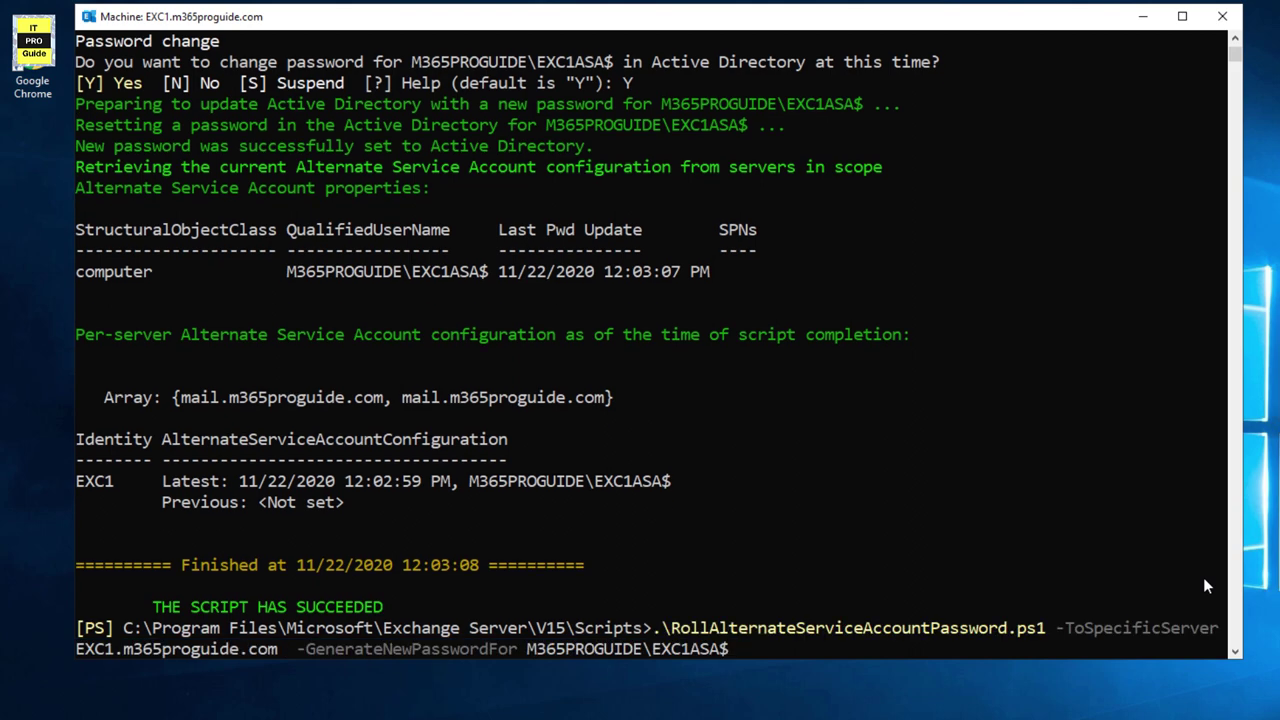
{"action": "key", "text": "Left"}
{"action": "key", "text": "Left"}
{"action": "key", "text": "Left"}
{"action": "key", "text": "Left"}
{"action": "key", "text": "Left"}
{"action": "key", "text": "Left"}
{"action": "key", "text": "Left"}
{"action": "key", "text": "Left"}
{"action": "key", "text": "Left"}
{"action": "key", "text": "Left"}
{"action": "key", "text": "Left"}
{"action": "key", "text": "Left"}
{"action": "key", "text": "Left"}
{"action": "key", "text": "Left"}
{"action": "key", "text": "Left"}
{"action": "key", "text": "Left"}
{"action": "key", "text": "Left"}
{"action": "key", "text": "Left"}
{"action": "key", "text": "Left"}
{"action": "key", "text": "Left"}
{"action": "key", "text": "Left"}
{"action": "key", "text": "Left"}
{"action": "key", "text": "Left"}
{"action": "key", "text": "Left"}
{"action": "key", "text": "Left"}
{"action": "key", "text": "Left"}
{"action": "key", "text": "Left"}
{"action": "key", "text": "Delete"}
{"action": "type", "text": "2"}
{"action": "key", "text": "End"}
{"action": "key", "text": "Escape"}
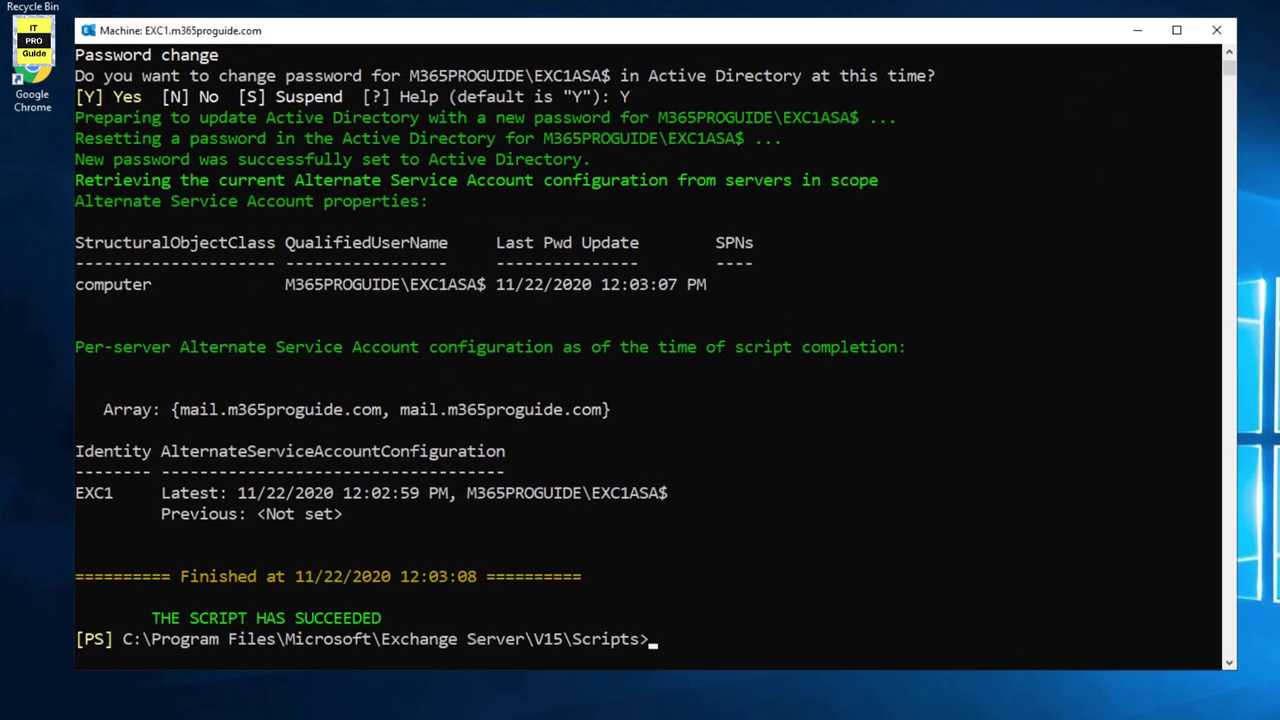
Run Get-ClientAccessServer for exc1 instead of CAS-3 to show its alternate service account configuration.
{"action": "right_click", "coordinate": [1006, 518]}
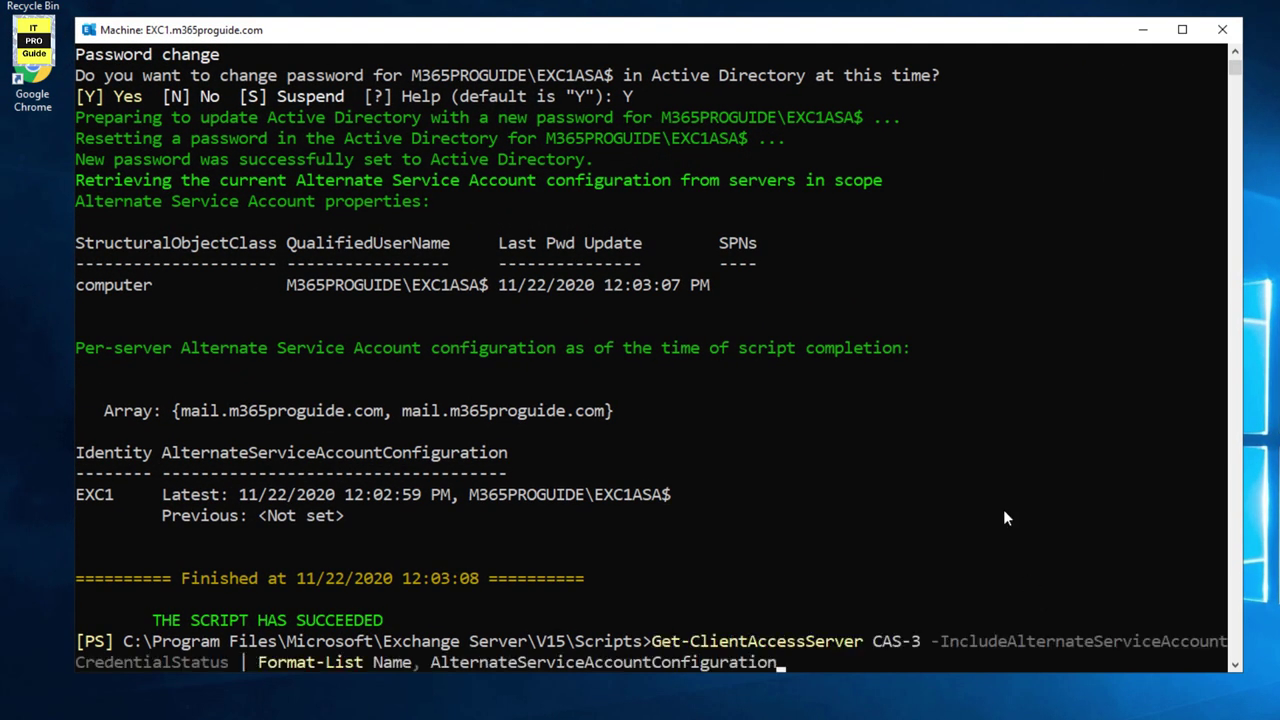
{"action": "key", "text": "Left"}
{"action": "key", "text": "Left"}
{"action": "key", "text": "Left"}
{"action": "key", "text": "Left"}
{"action": "key", "text": "Left"}
{"action": "key", "text": "Left"}
{"action": "key", "text": "Left"}
{"action": "key", "text": "Left"}
{"action": "key", "text": "Left"}
{"action": "key", "text": "Left"}
{"action": "key", "text": "Left"}
{"action": "key", "text": "Left"}
{"action": "key", "text": "Left"}
{"action": "key", "text": "Left"}
{"action": "key", "text": "Left"}
{"action": "key", "text": "Left"}
{"action": "key", "text": "Left"}
{"action": "key", "text": "Left"}
{"action": "key", "text": "Left"}
{"action": "key", "text": "Left"}
{"action": "key", "text": "Left"}
{"action": "key", "text": "Left"}
{"action": "key", "text": "Left"}
{"action": "key", "text": "Left"}
{"action": "key", "text": "Left"}
{"action": "key", "text": "Left"}
{"action": "key", "text": "Left"}
{"action": "key", "text": "Left"}
{"action": "key", "text": "Left"}
{"action": "key", "text": "Left"}
{"action": "key", "text": "Left"}
{"action": "key", "text": "Left"}
{"action": "key", "text": "Left"}
{"action": "key", "text": "Left"}
{"action": "key", "text": "Left"}
{"action": "key", "text": "Left"}
{"action": "key", "text": "Left"}
{"action": "key", "text": "Left"}
{"action": "key", "text": "Left"}
{"action": "key", "text": "Left"}
{"action": "key", "text": "Left"}
{"action": "key", "text": "Delete"}
{"action": "key", "text": "Delete"}
{"action": "key", "text": "Delete"}
{"action": "key", "text": "Delete"}
{"action": "key", "text": "Delete"}
{"action": "type", "text": "exc1"}
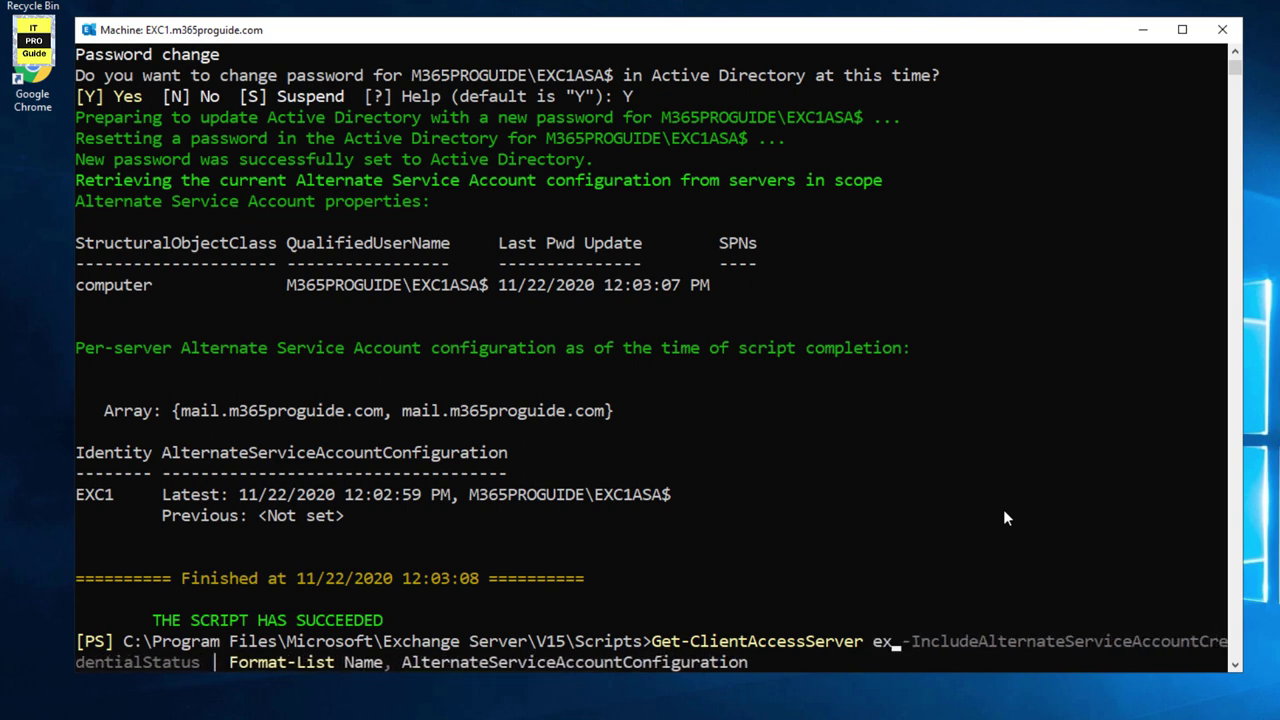
{"action": "key", "text": "Return"}
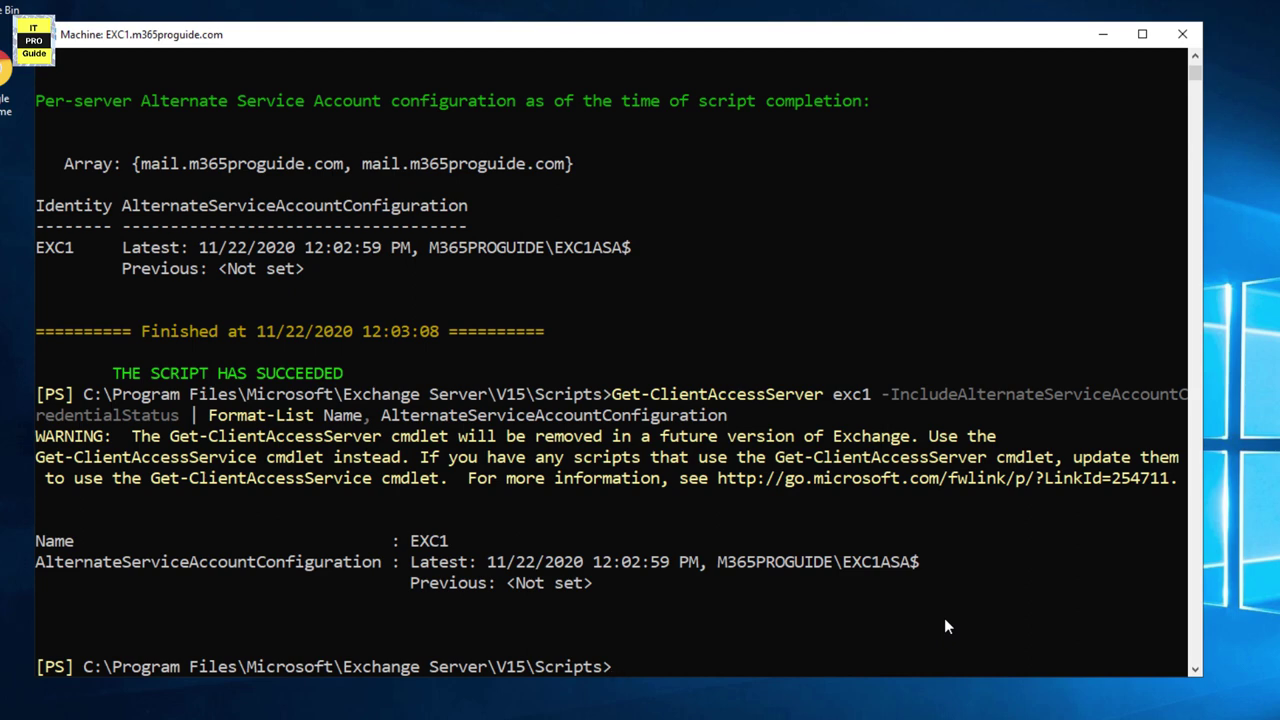
{"action": "type", "text": "setspn -F -1"}
Run setspn -F -Q http/mail.m365proguide.com to search the forest for that SPN.
{"action": "key", "text": "BackSpace"}
{"action": "type", "text": "Q htt"}
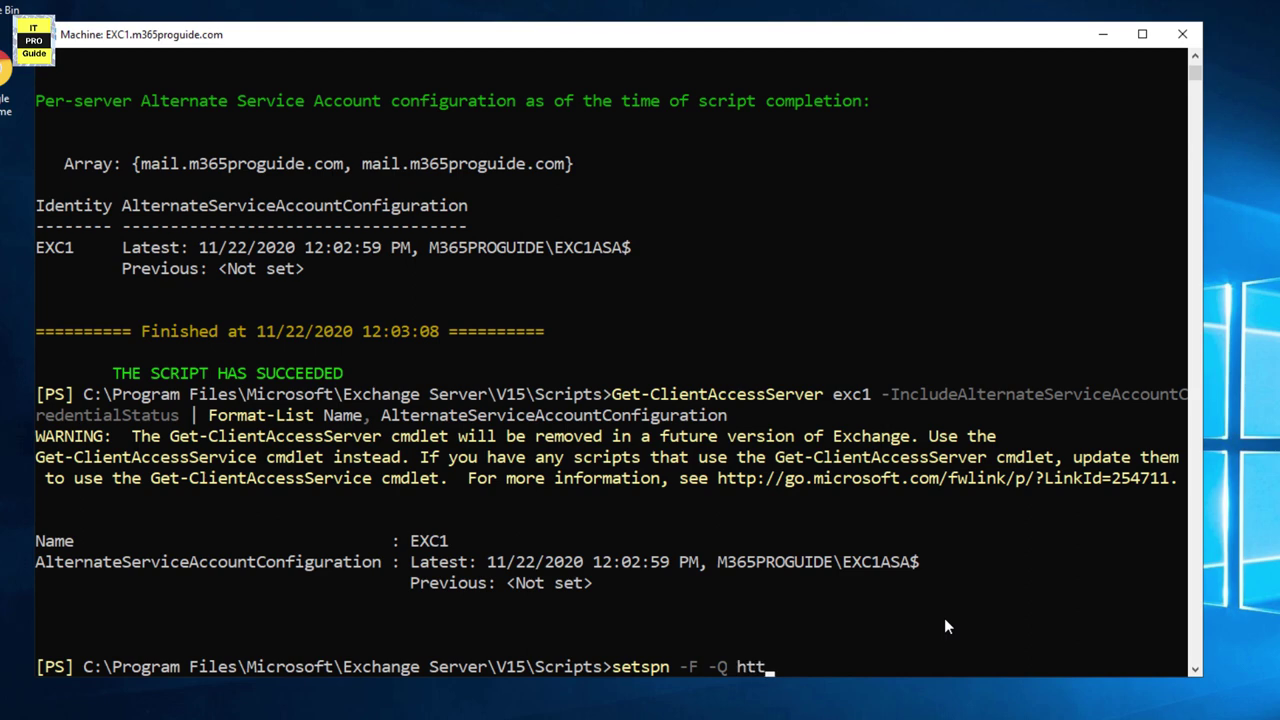
{"action": "type", "text": "p/mail.m365pr"}
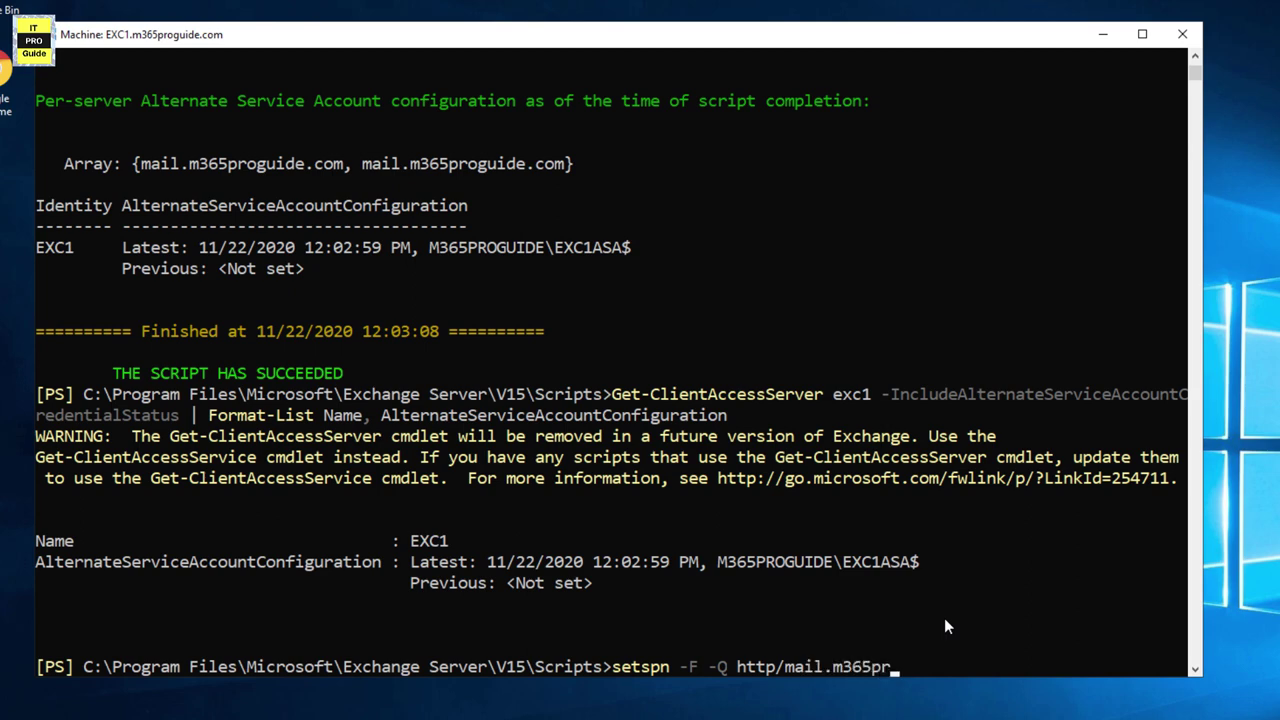
{"action": "type", "text": "oguide.com"}
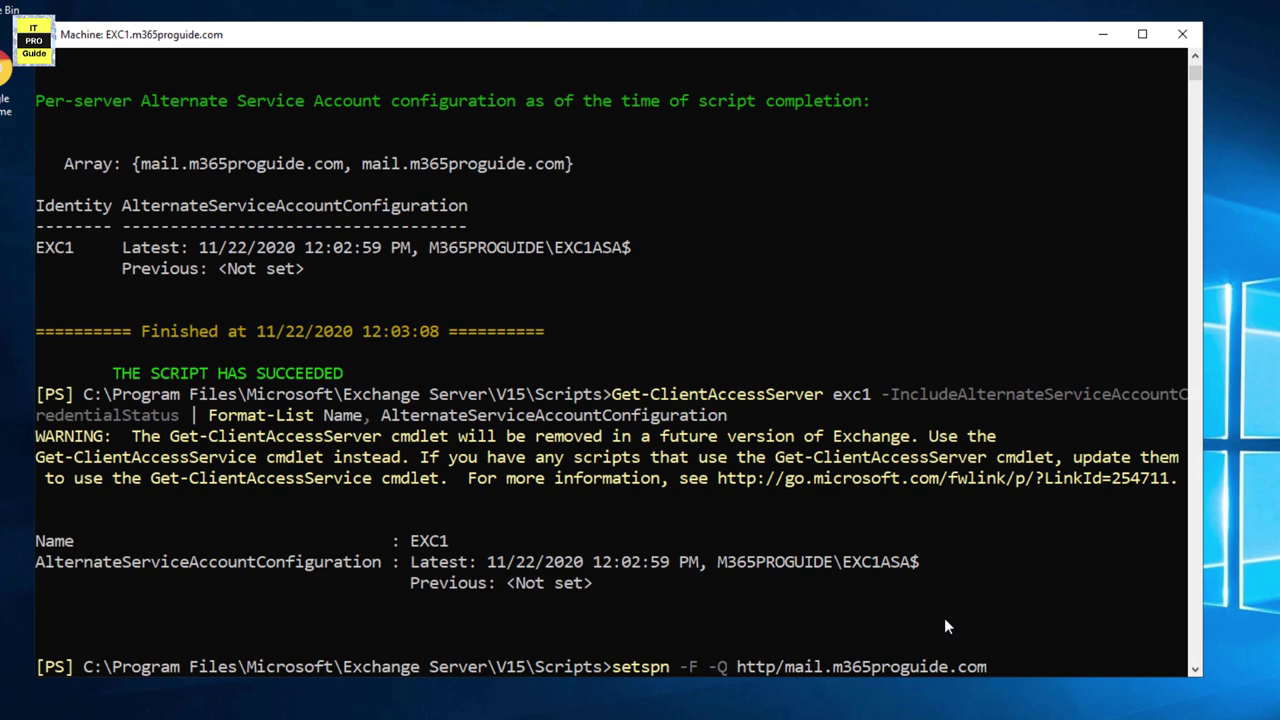
{"action": "key", "text": "Return"}
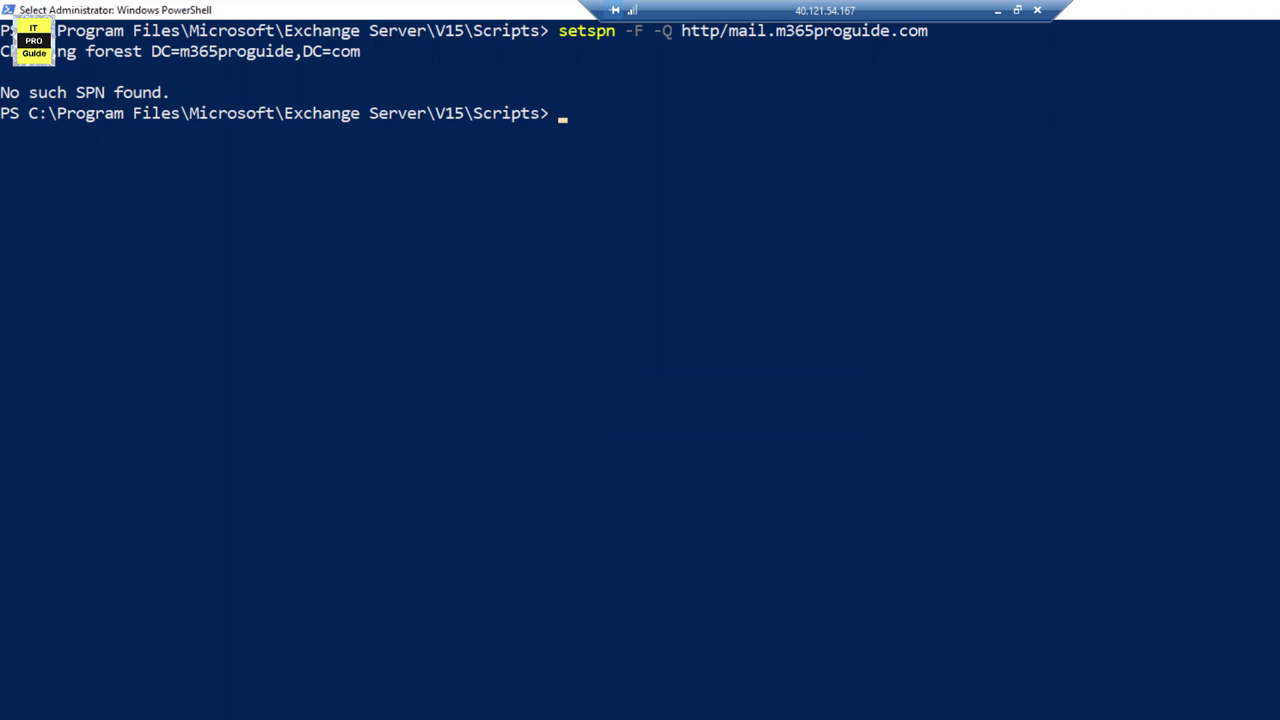
Register http/mail.m365proguide.com to m365proguide\exc1asa$ with setspn -S.
{"action": "type", "text": "set"}
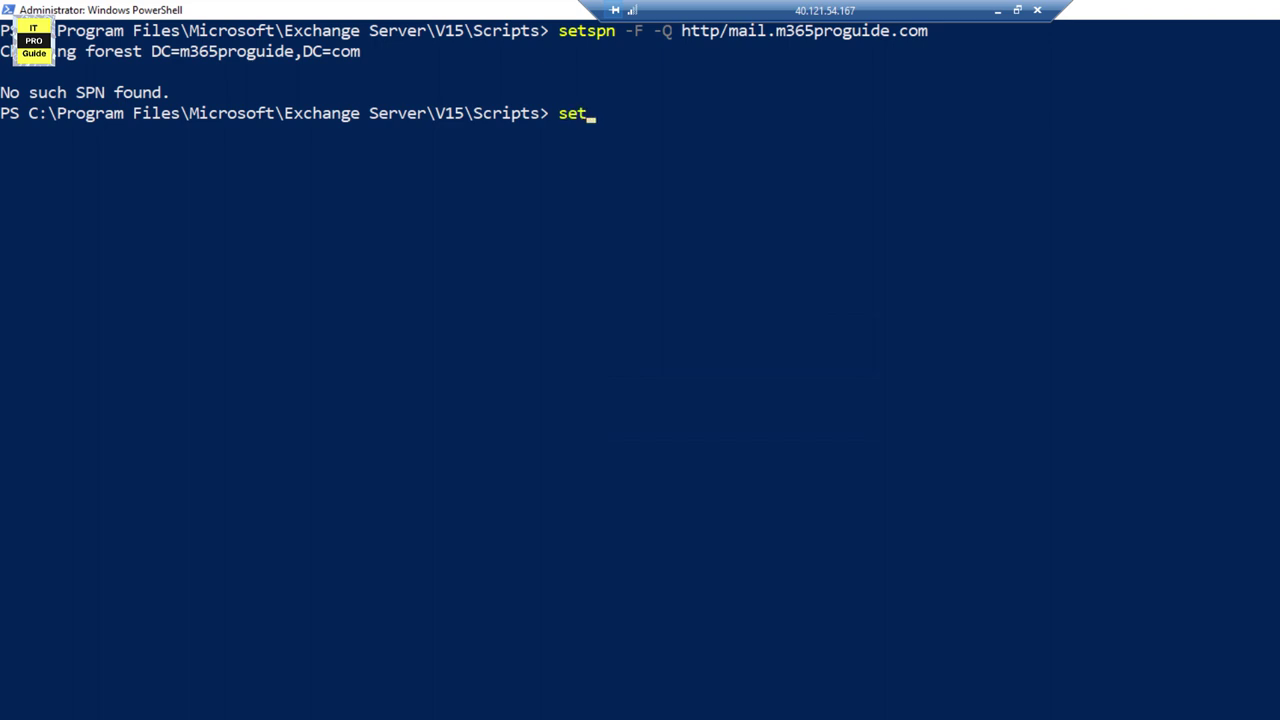
{"action": "type", "text": "spn -S http:"}
{"action": "key", "text": "BackSpace"}
{"action": "type", "text": "/mail,"}
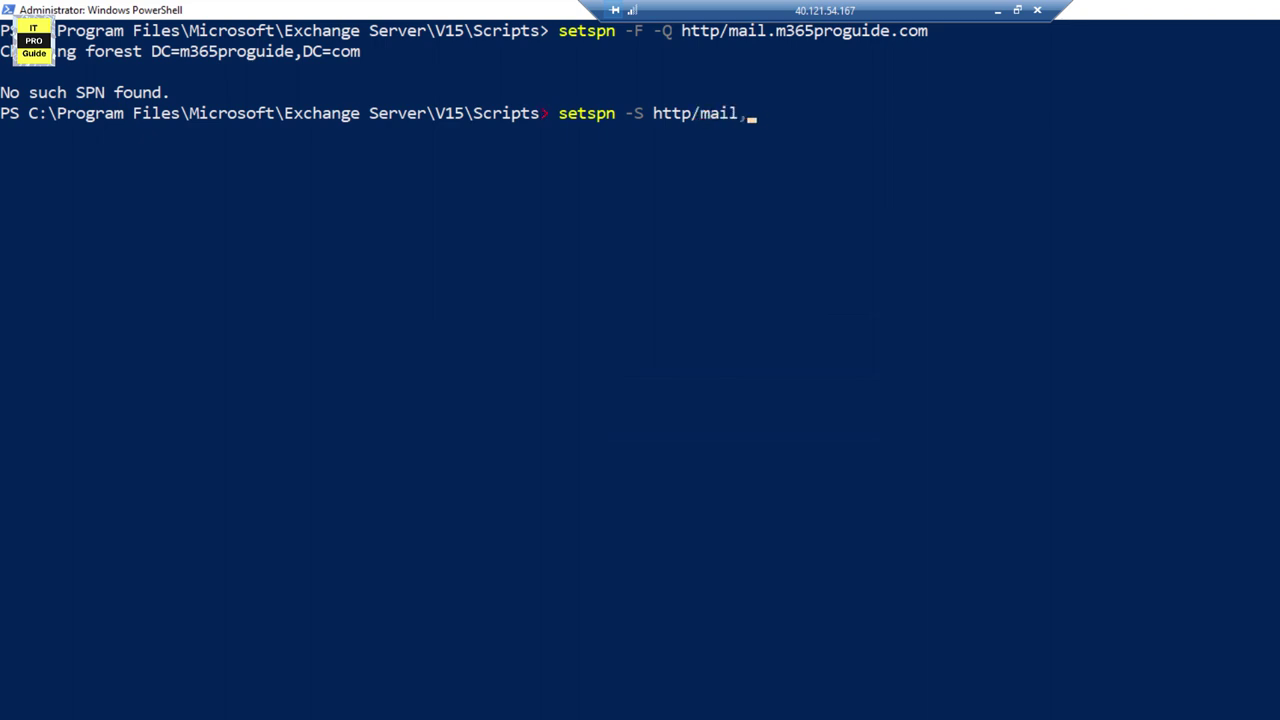
{"action": "key", "text": "BackSpace"}
{"action": "type", "text": ".m365proguidec"}
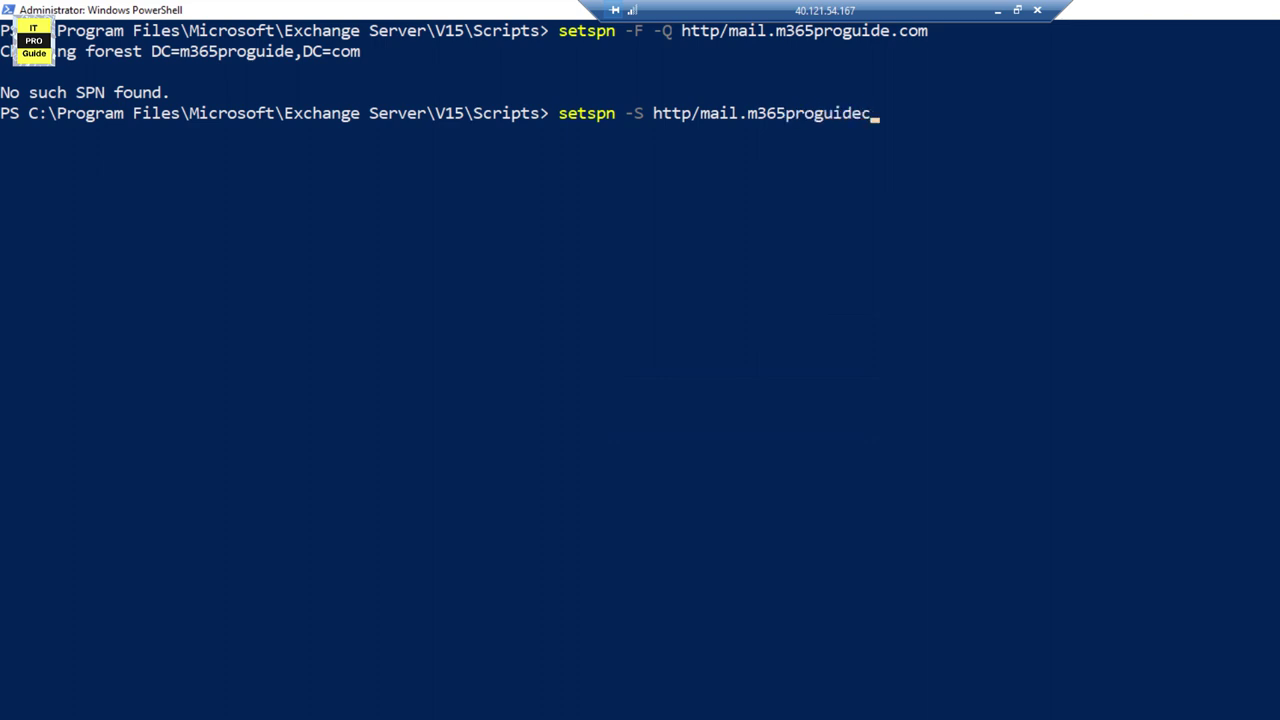
{"action": "key", "text": "BackSpace"}
{"action": "type", "text": ".com"}
{"action": "type", "text": " m365"}
{"action": "type", "text": "proguide"}
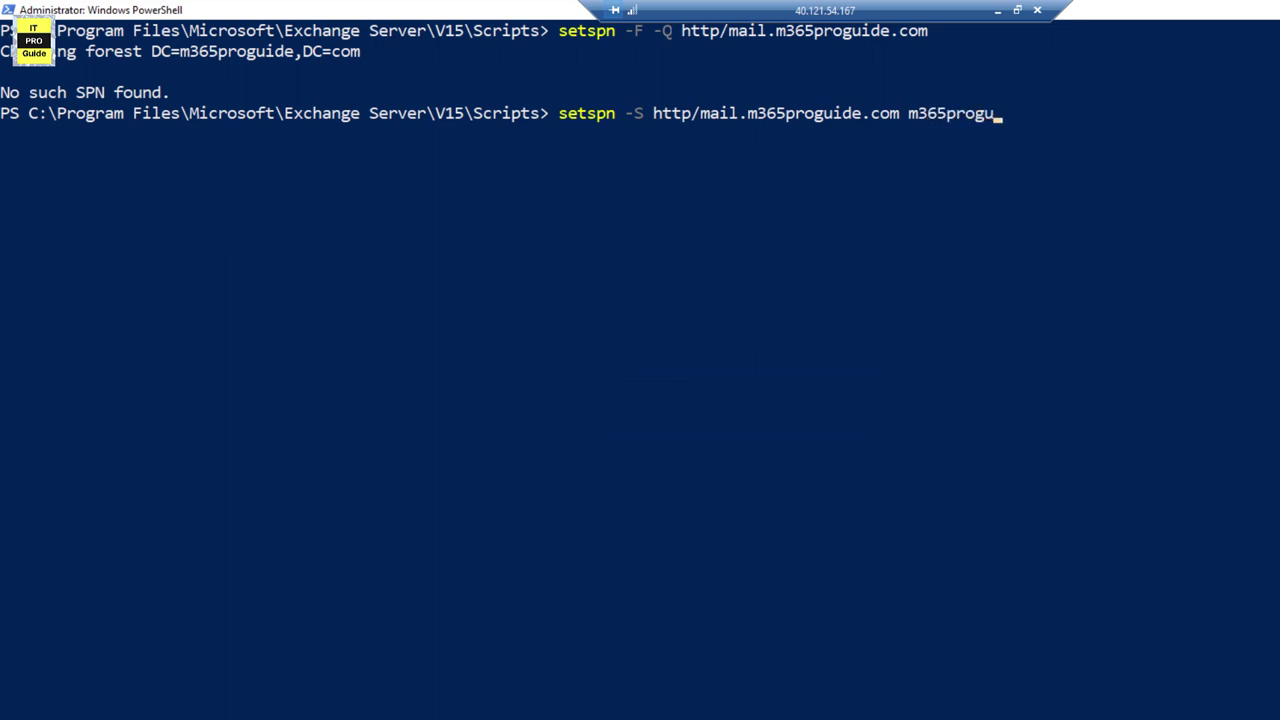
{"action": "type", "text": "\\exc1asa$"}
{"action": "key", "text": "Return"}
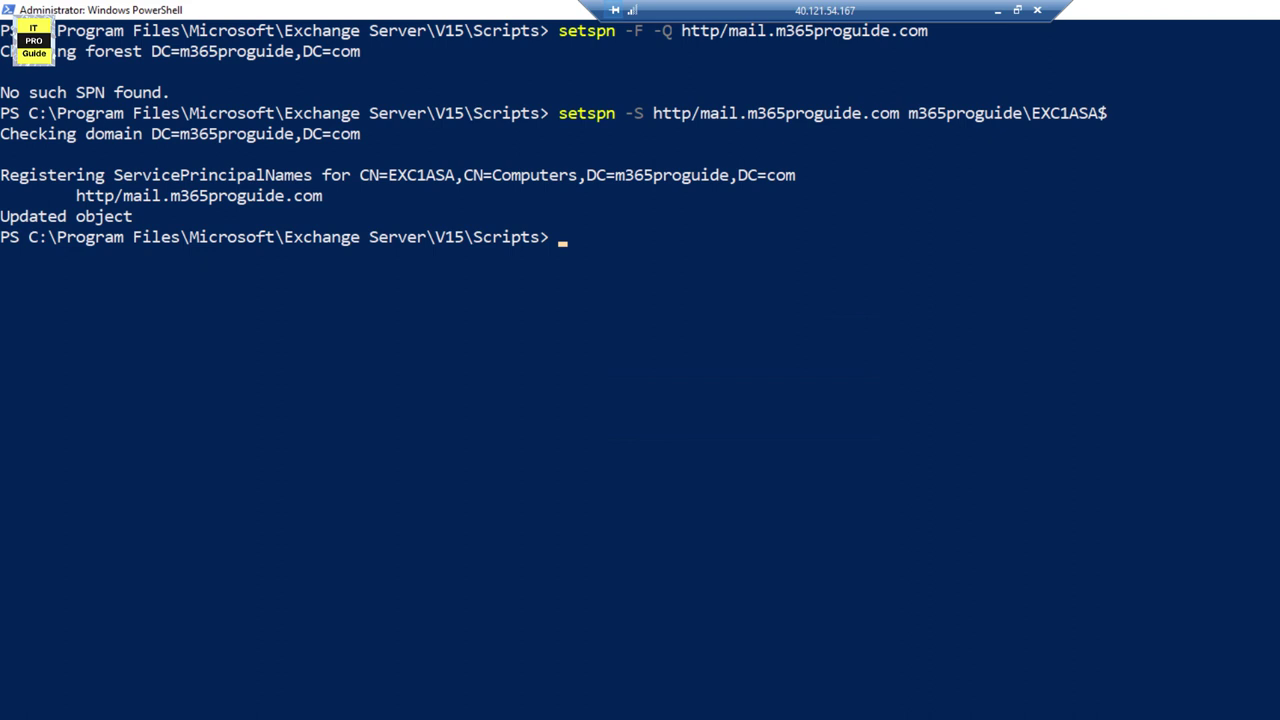
Register http/autodiscover.m365proguide.com to the same account by editing the previous command.
{"action": "key", "text": "Up"}
{"action": "type", "text": "autodiscover"}
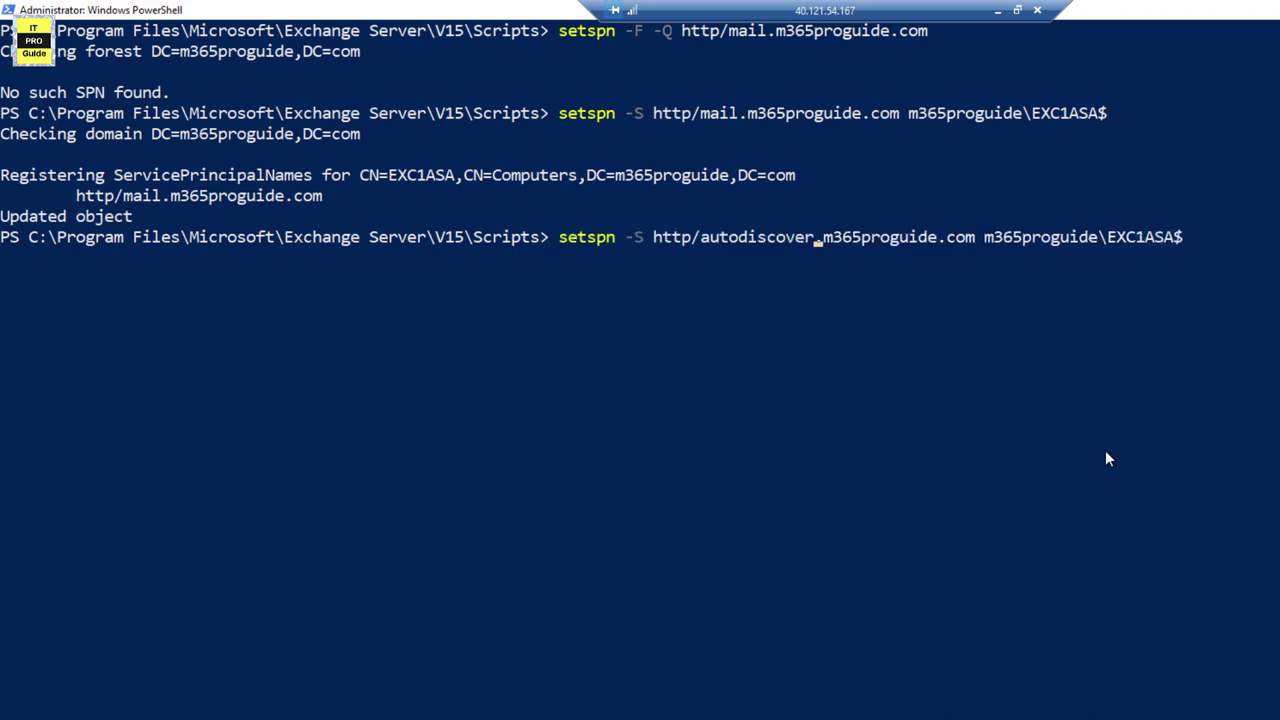
{"action": "key", "text": "Return"}
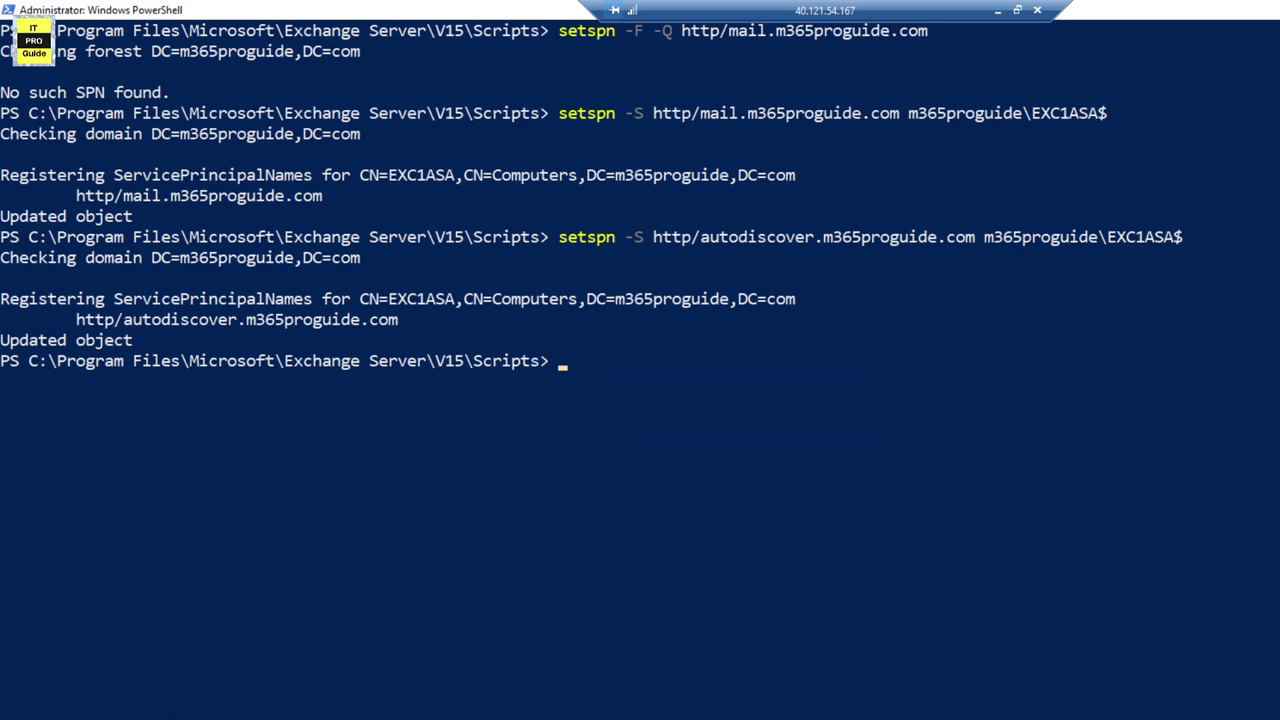
Run setspn -L EXC1ASA$ to show its http/mail and http/autodiscover SPNs.
{"action": "left_click", "coordinate": [1166, 692]}
{"action": "key", "text": "Escape"}
{"action": "type", "text": "setspn -L E"}
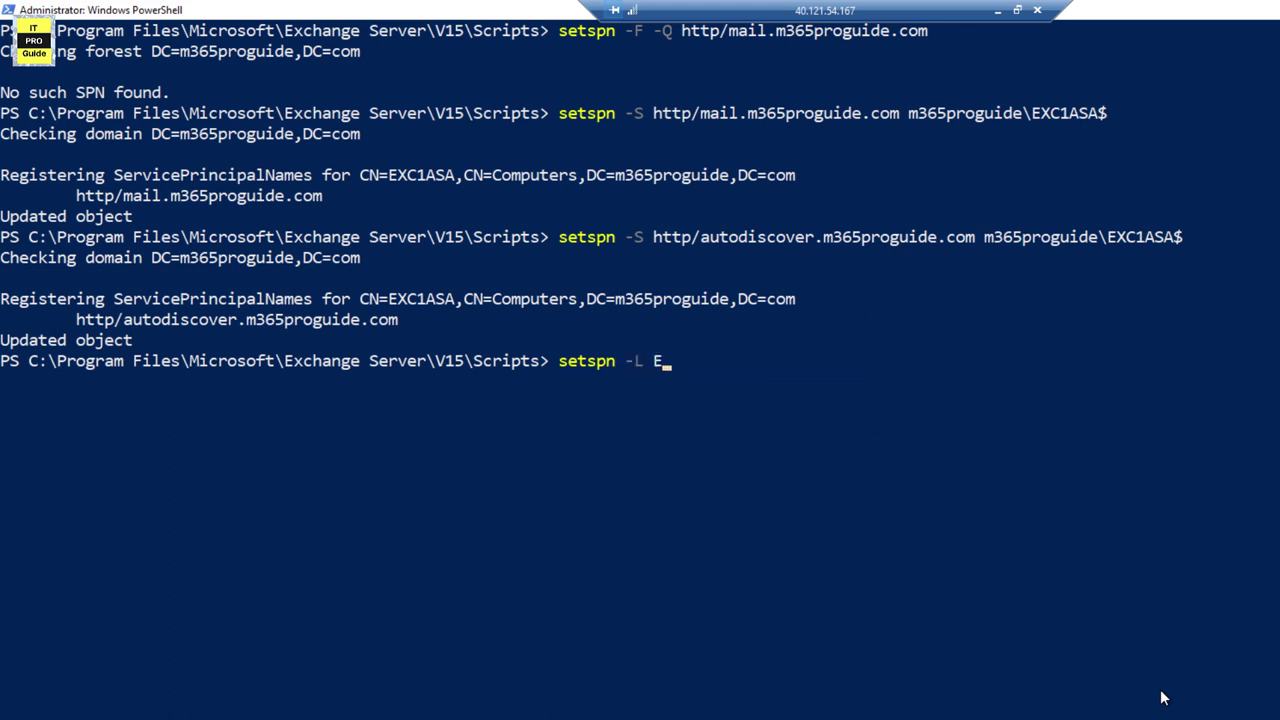
{"action": "type", "text": "XC1ASA$"}
{"action": "key", "text": "Return"}
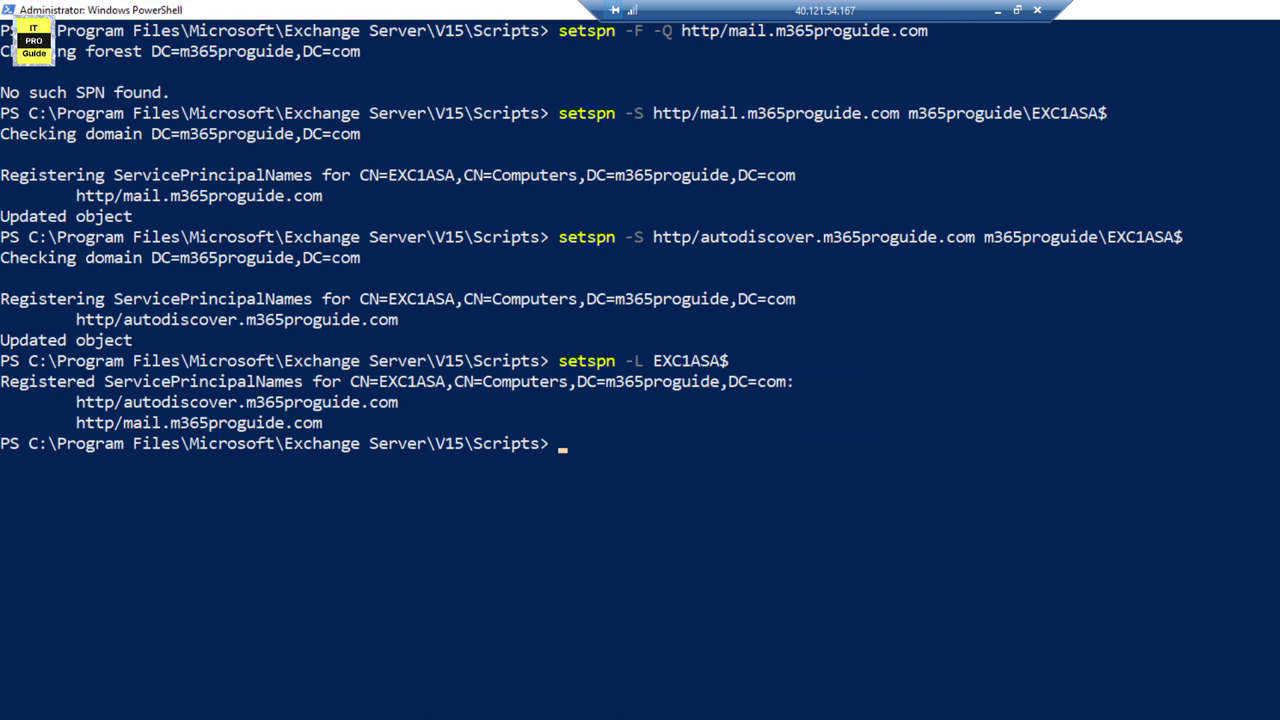
Pipe Get-MapiVirtualDirectory -Server EXC1 into Set-MapiVirtualDirectory -IISAuthenticationMethods Ntlm,Negotiate.
{"action": "type", "text": "Get-MapiVirtualDirectory -s"}
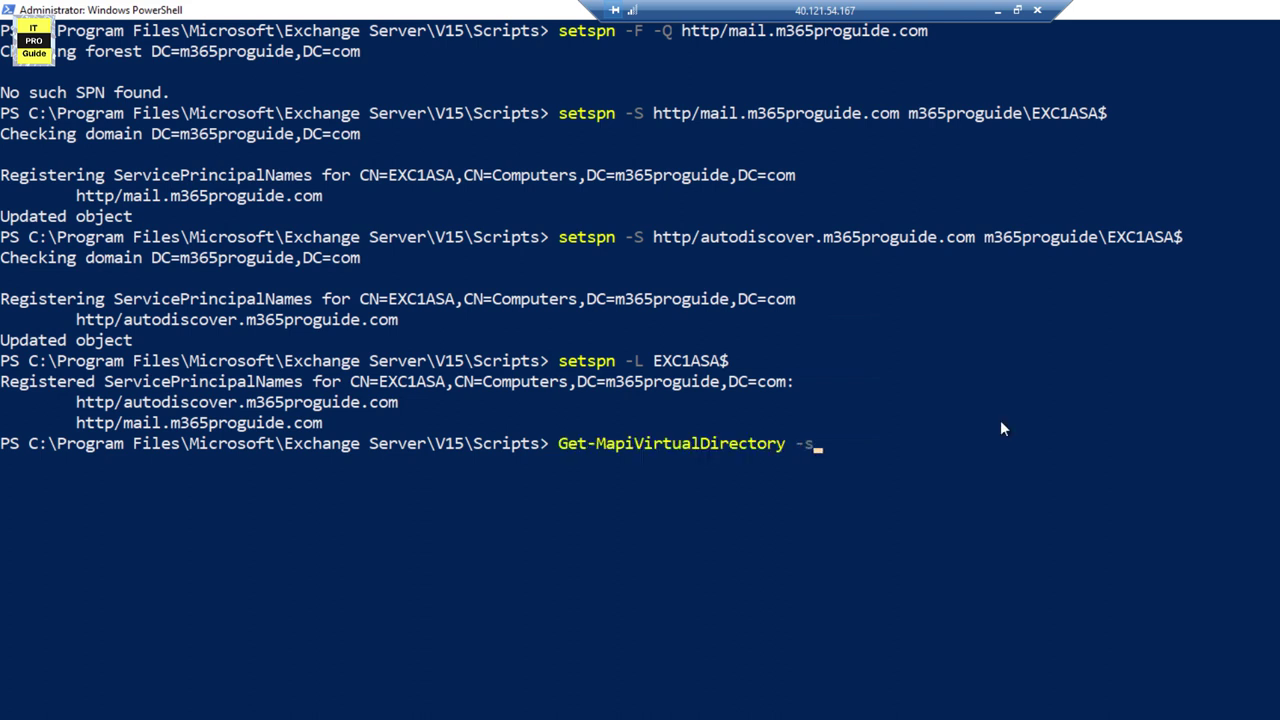
{"action": "type", "text": "er"}
{"action": "key", "text": "Tab"}
{"action": "type", "text": "EXC1 "}
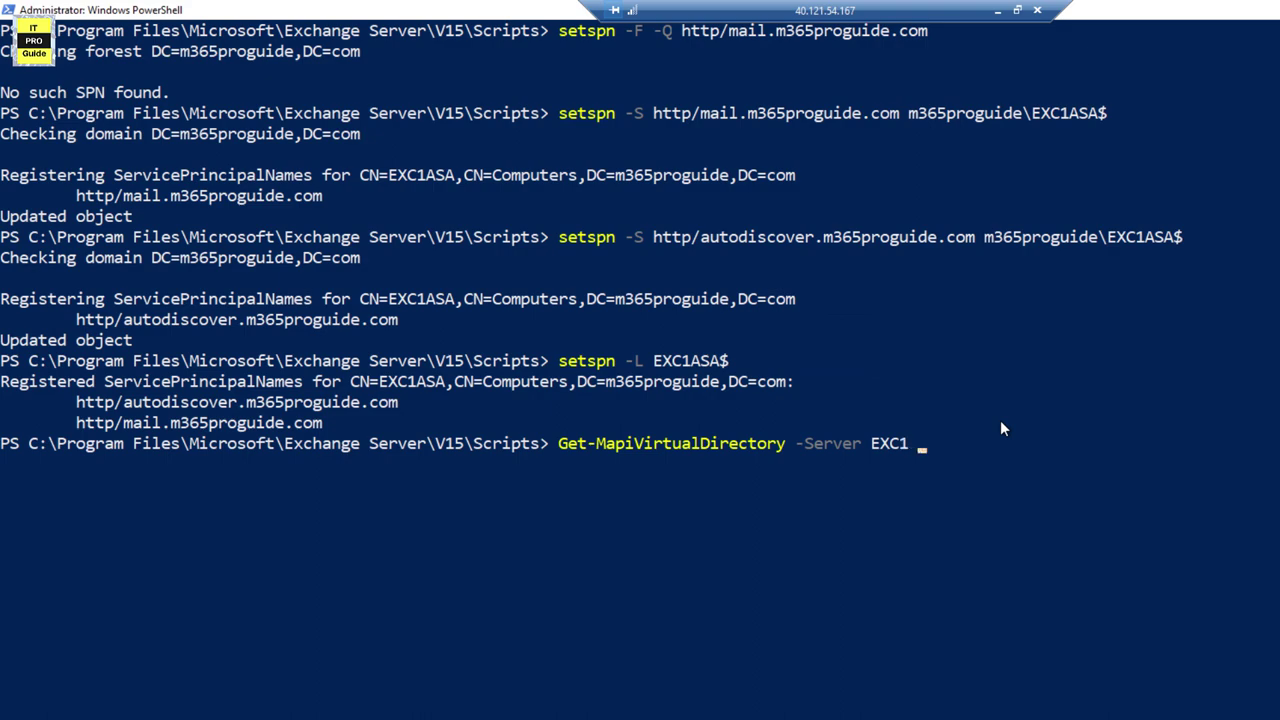
{"action": "type", "text": "| Set"}
{"action": "type", "text": "-Mapi"}
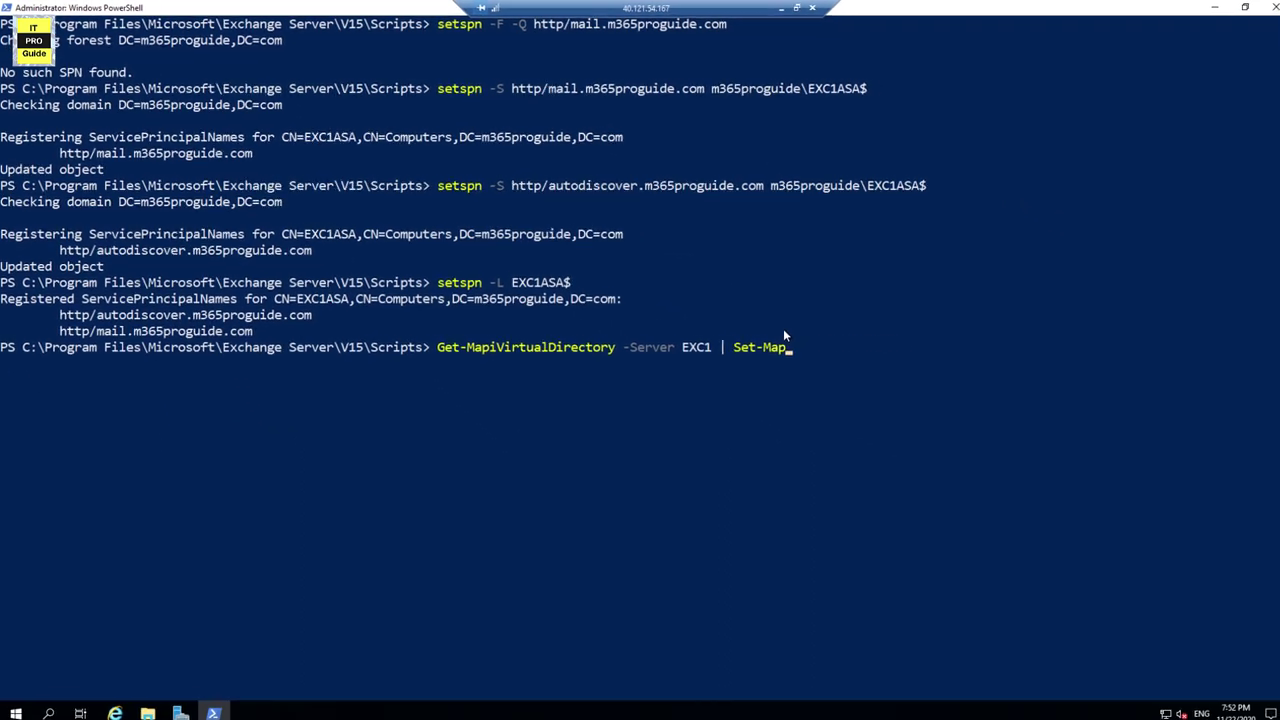
{"action": "key", "text": "Tab"}
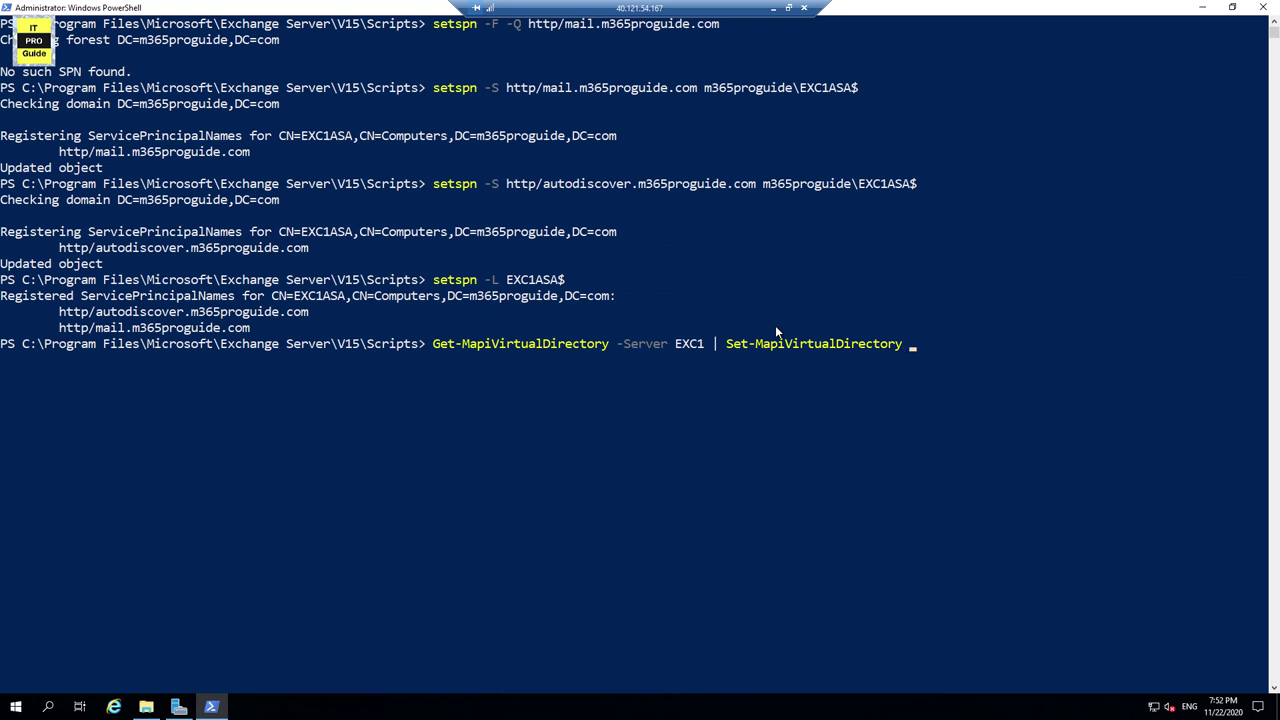
{"action": "type", "text": "-IIS"}
{"action": "key", "text": "Tab"}
{"action": "type", "text": "n"}
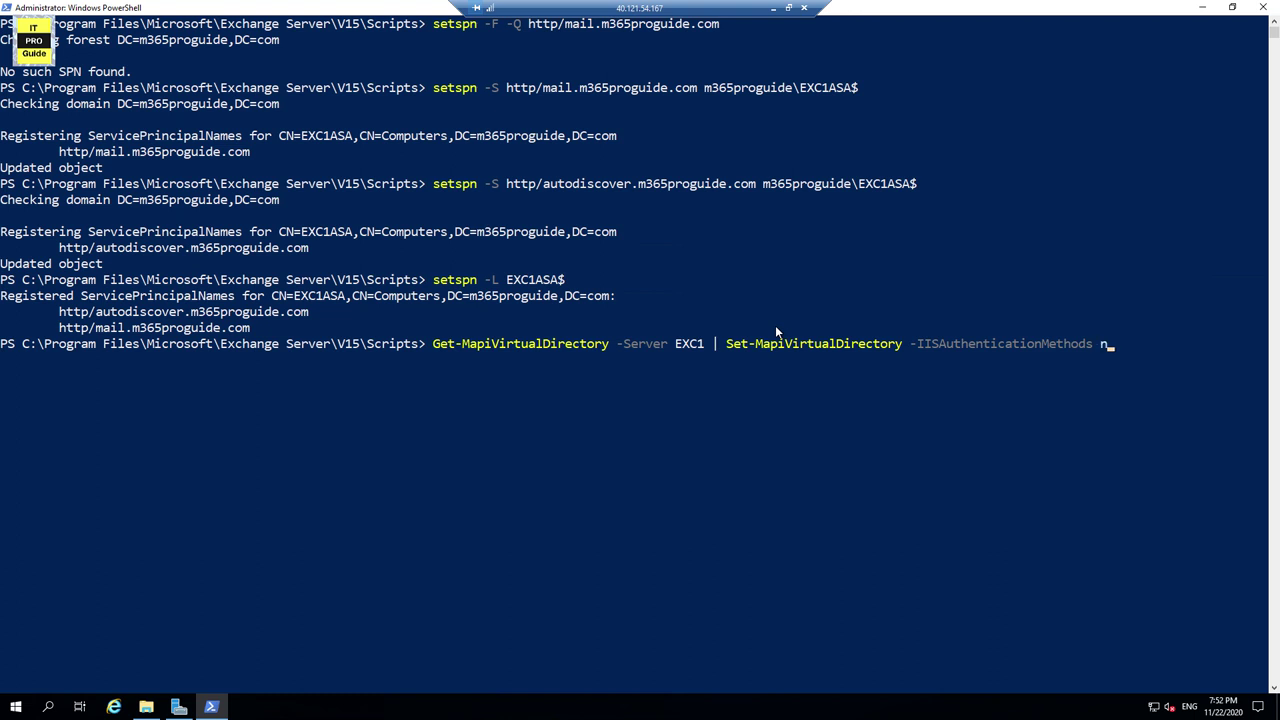
{"action": "key", "text": "BackSpace"}
{"action": "type", "text": "Ntlm,"}
{"action": "key", "text": "BackSpace"}
{"action": "type", "text": "Ne"}
{"action": "key", "text": "Tab"}
{"action": "key", "text": "Return"}
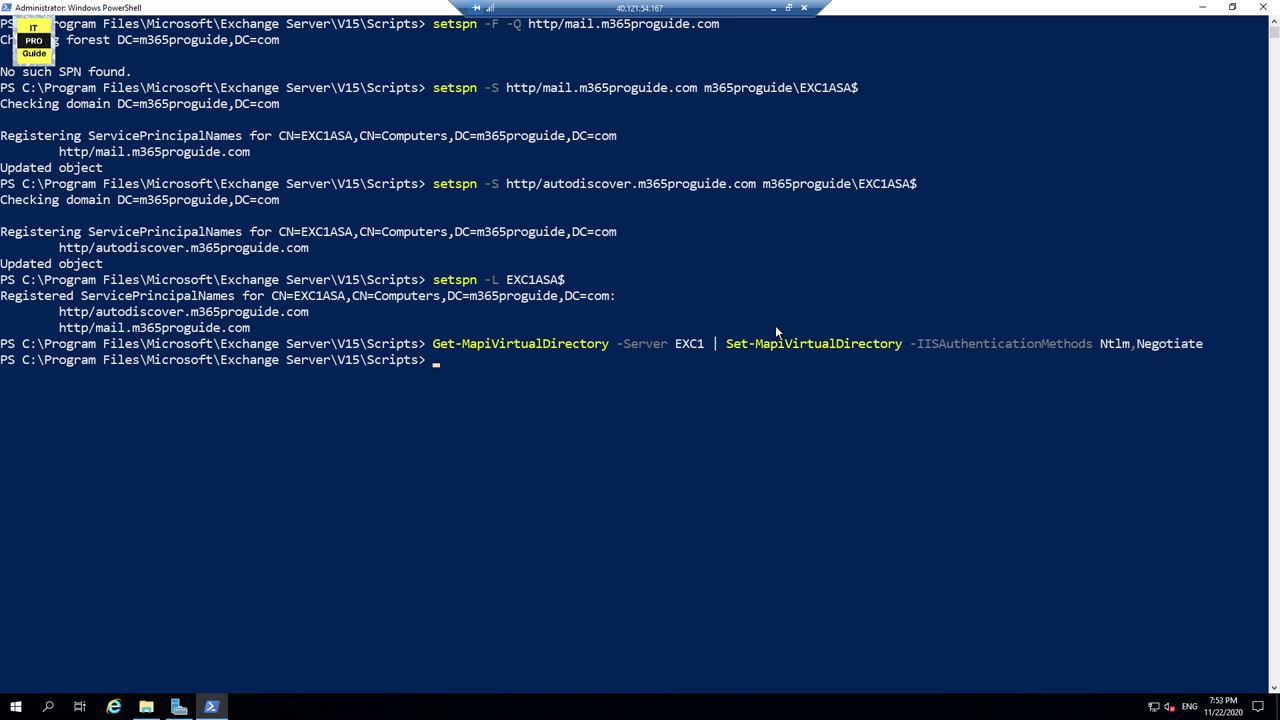
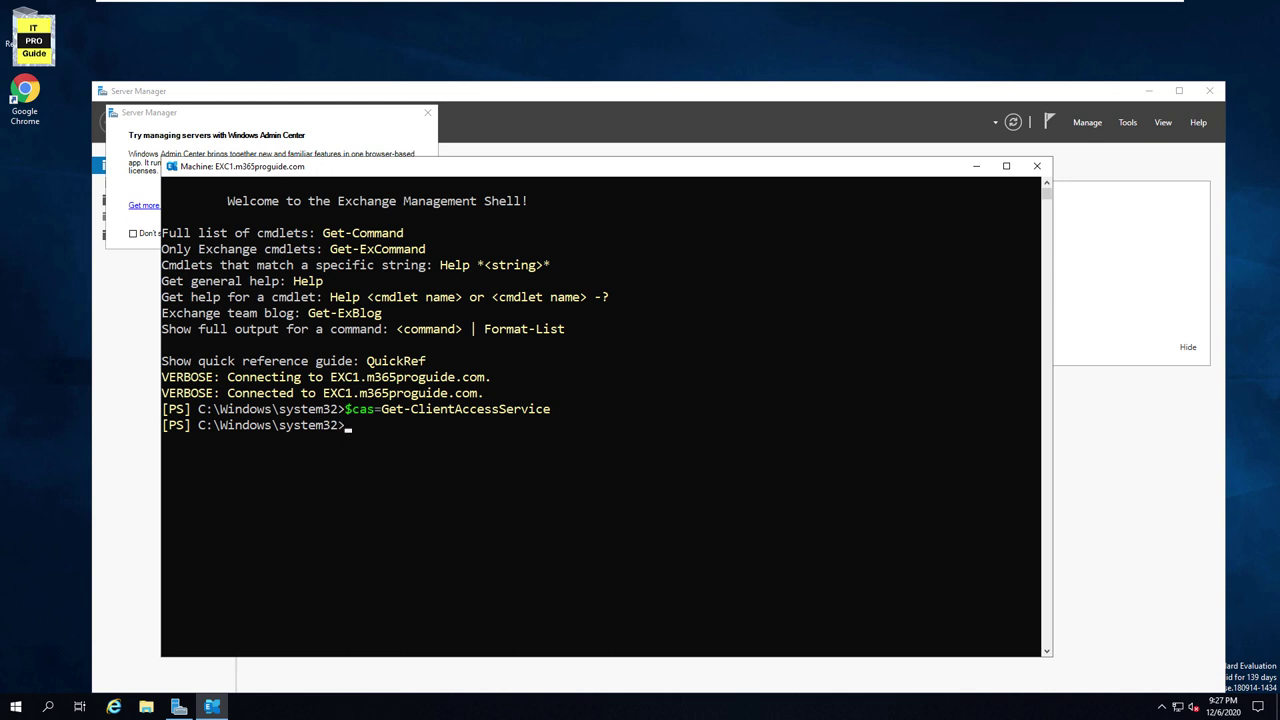
Restart MSExchangeAutodiscoverAppPool on every Client Access server, then paste the Restart-Service line.
{"action": "right_click", "coordinate": [530, 438]}
{"action": "key", "text": "Return"}
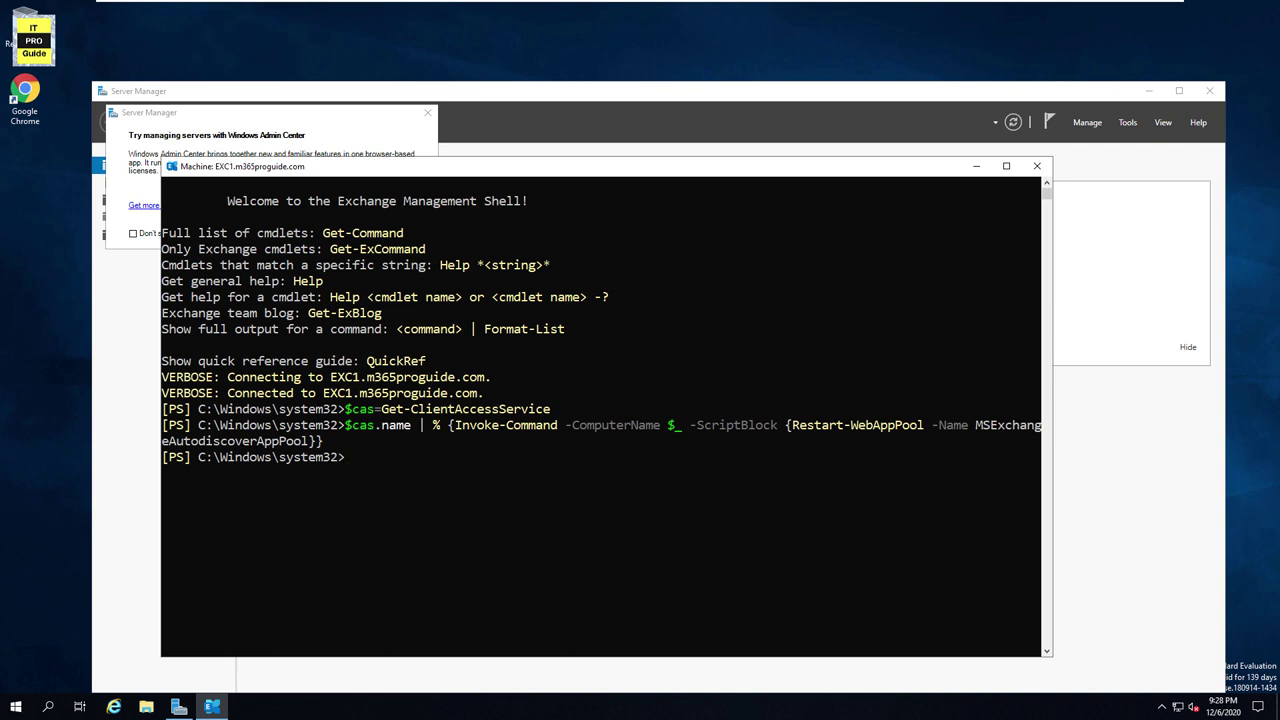
{"action": "right_click", "coordinate": [576, 516]}
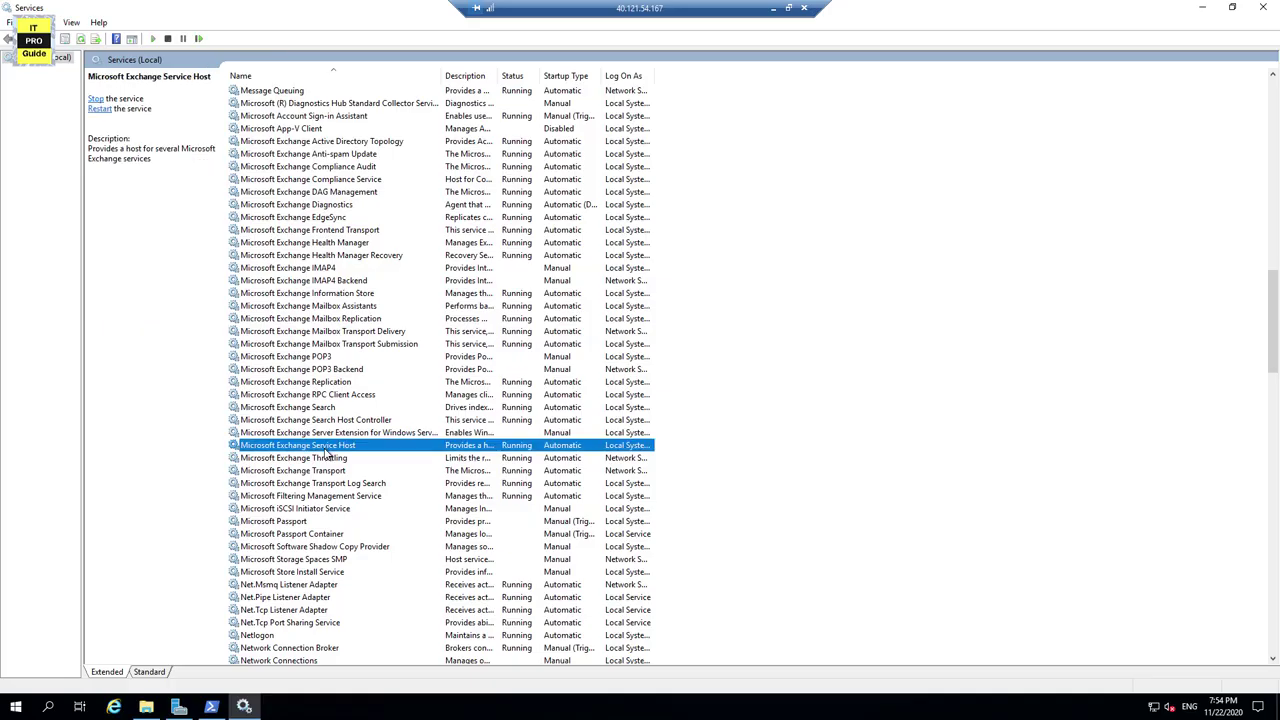
Minimize the Services window and bring up the Scripts folder in File Explorer.
{"action": "left_click", "coordinate": [1201, 7]}
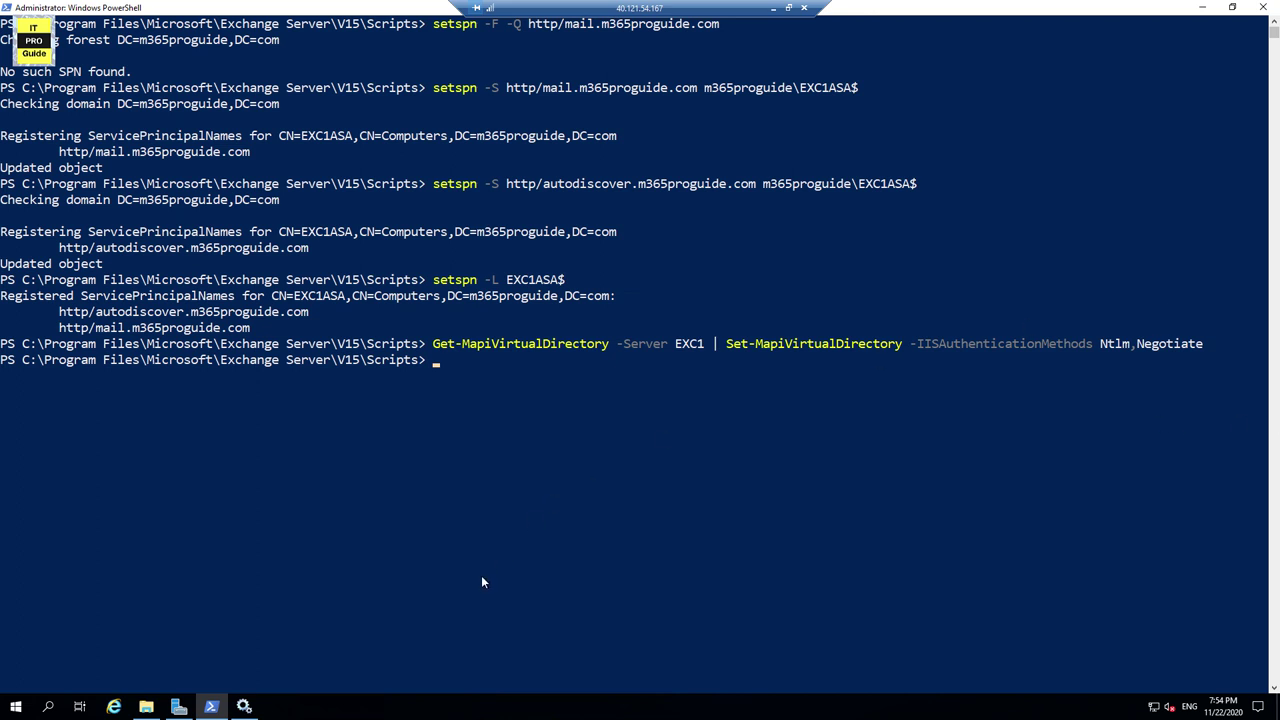
{"action": "left_click", "coordinate": [146, 707]}
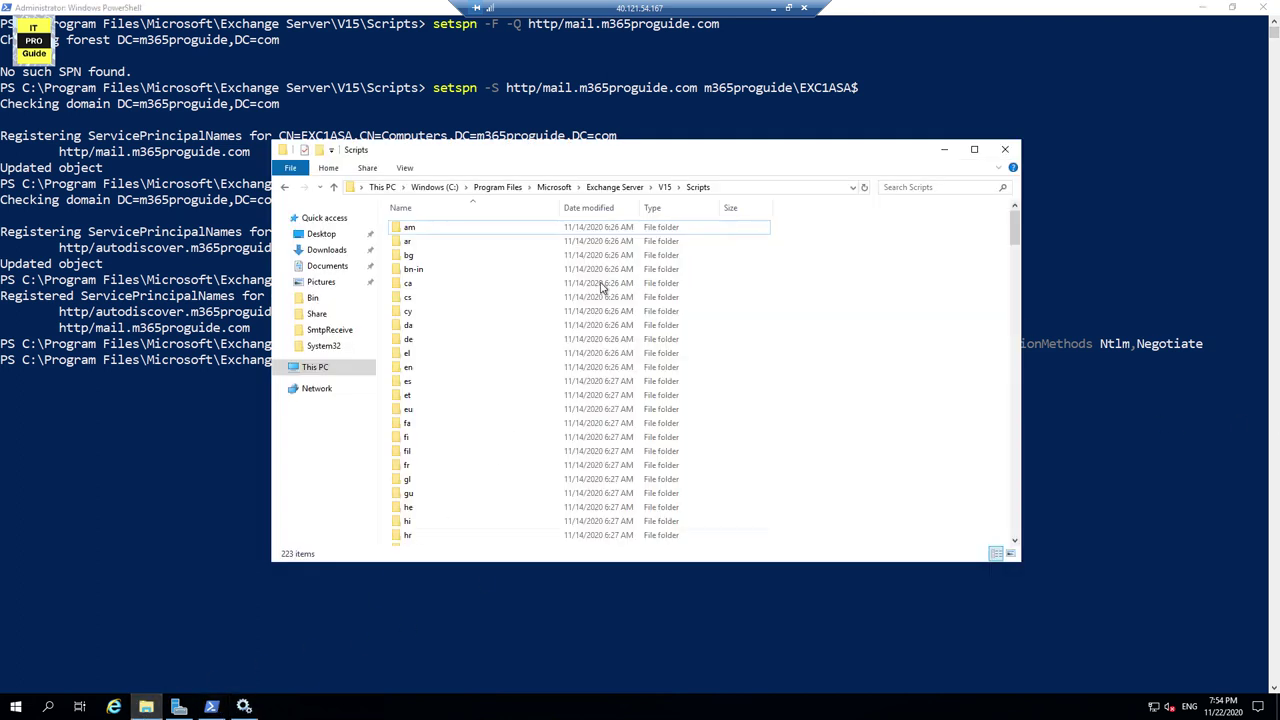
{"action": "left_click", "coordinate": [666, 187]}
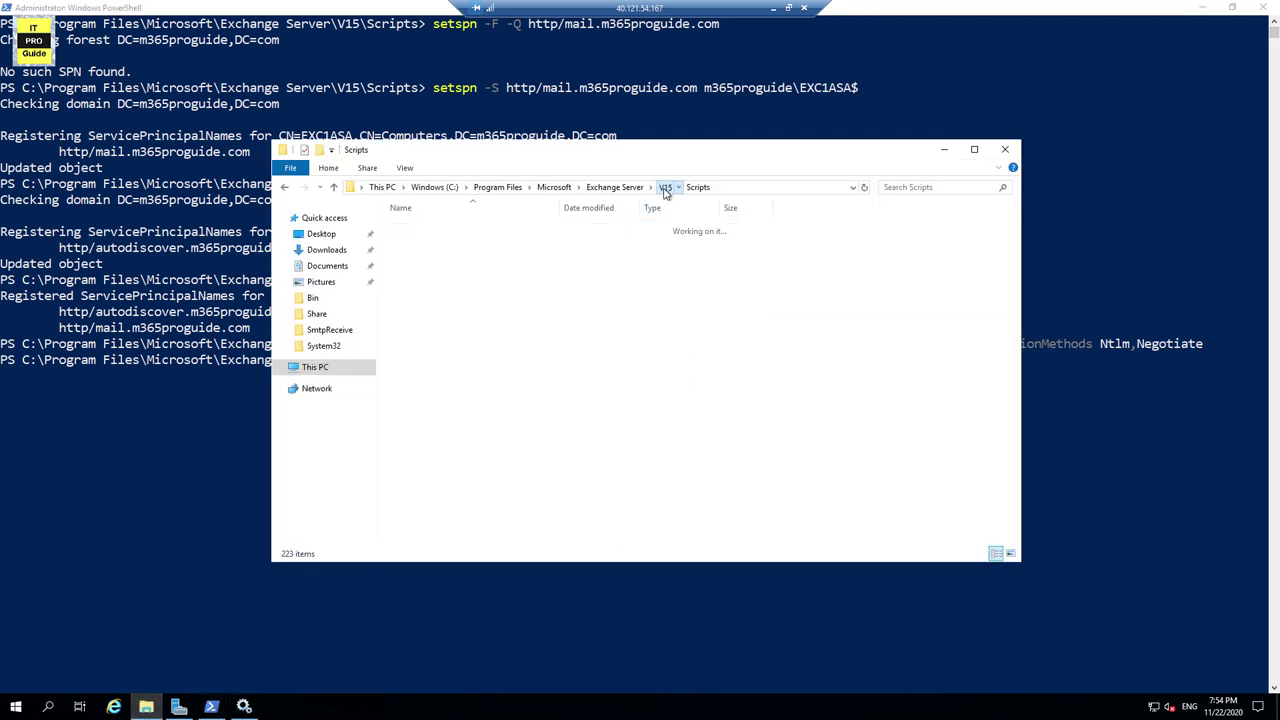
{"action": "double_click", "coordinate": [418, 311]}
{"action": "scroll", "coordinate": [420, 497], "scroll_direction": "down", "scroll_amount": 15}
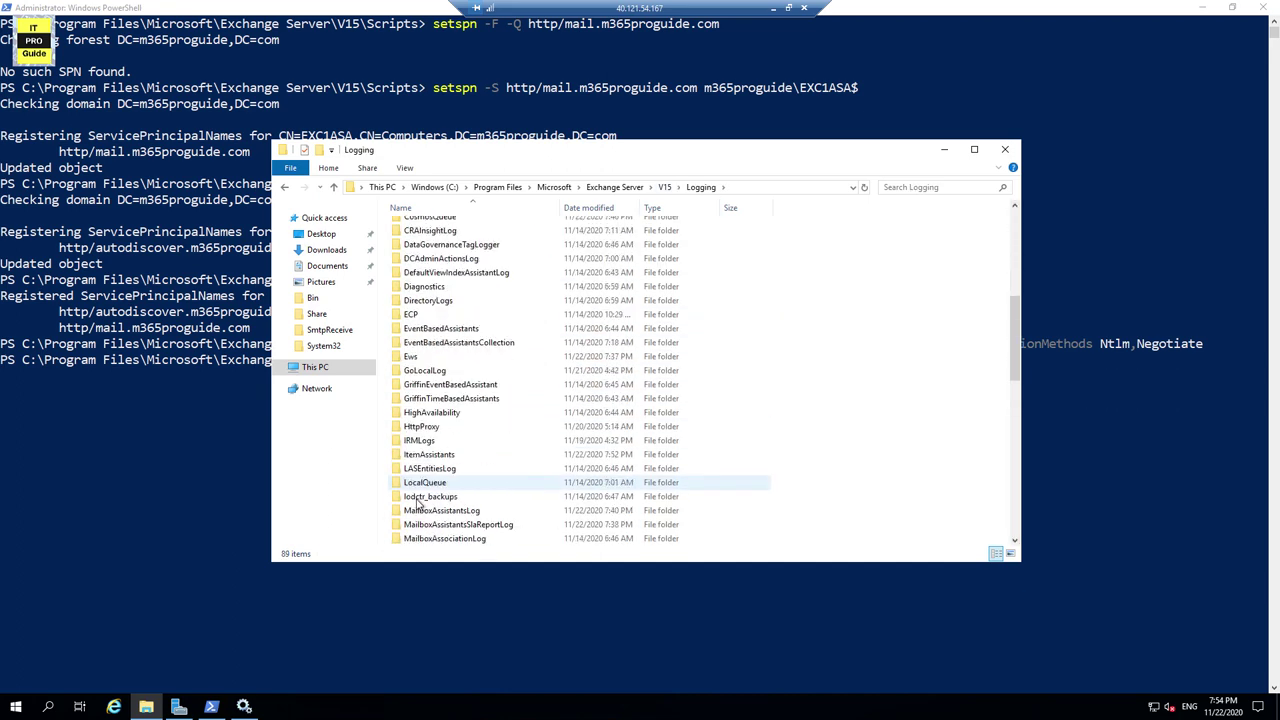
{"action": "left_click", "coordinate": [968, 150]}
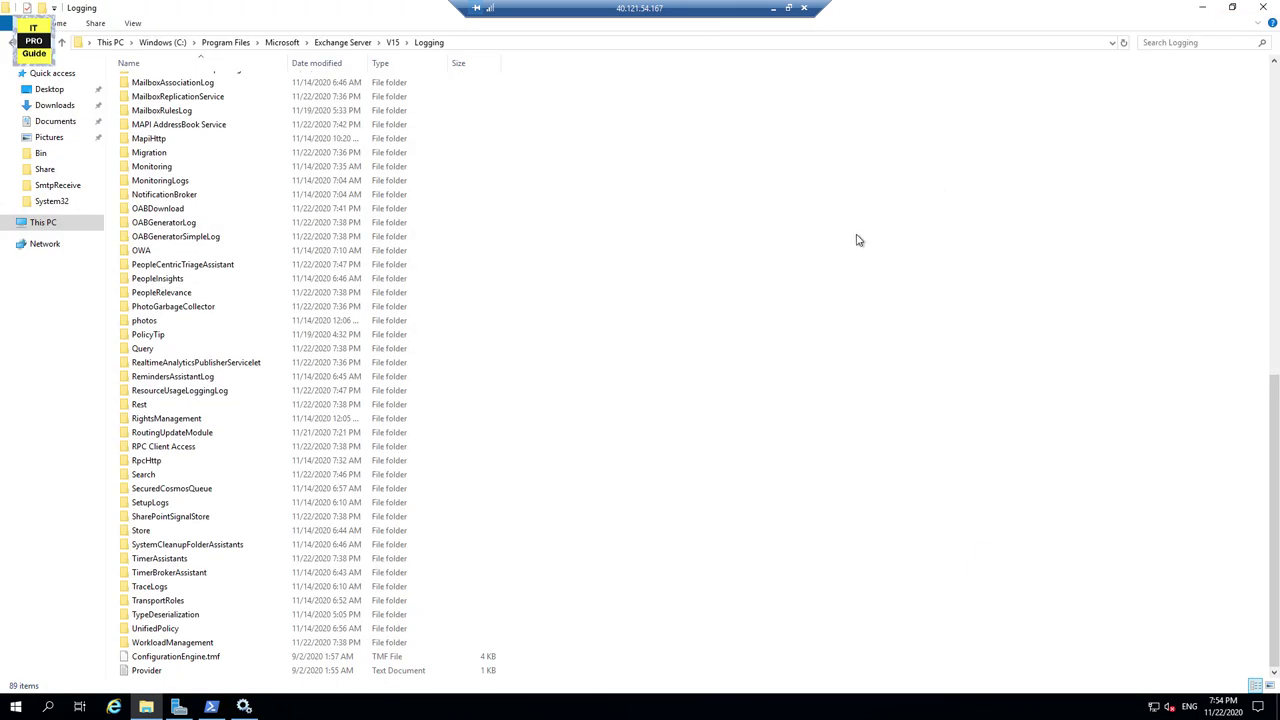
{"action": "left_click", "coordinate": [162, 346]}
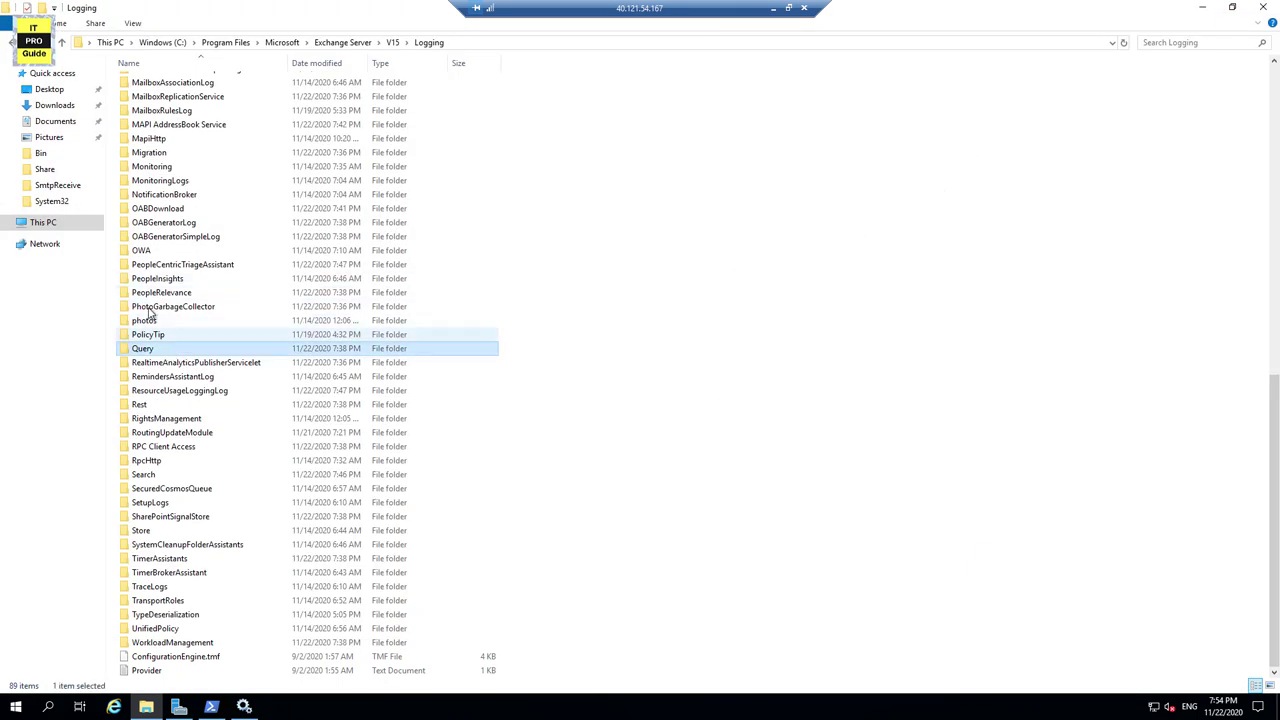
{"action": "key", "text": "h"}
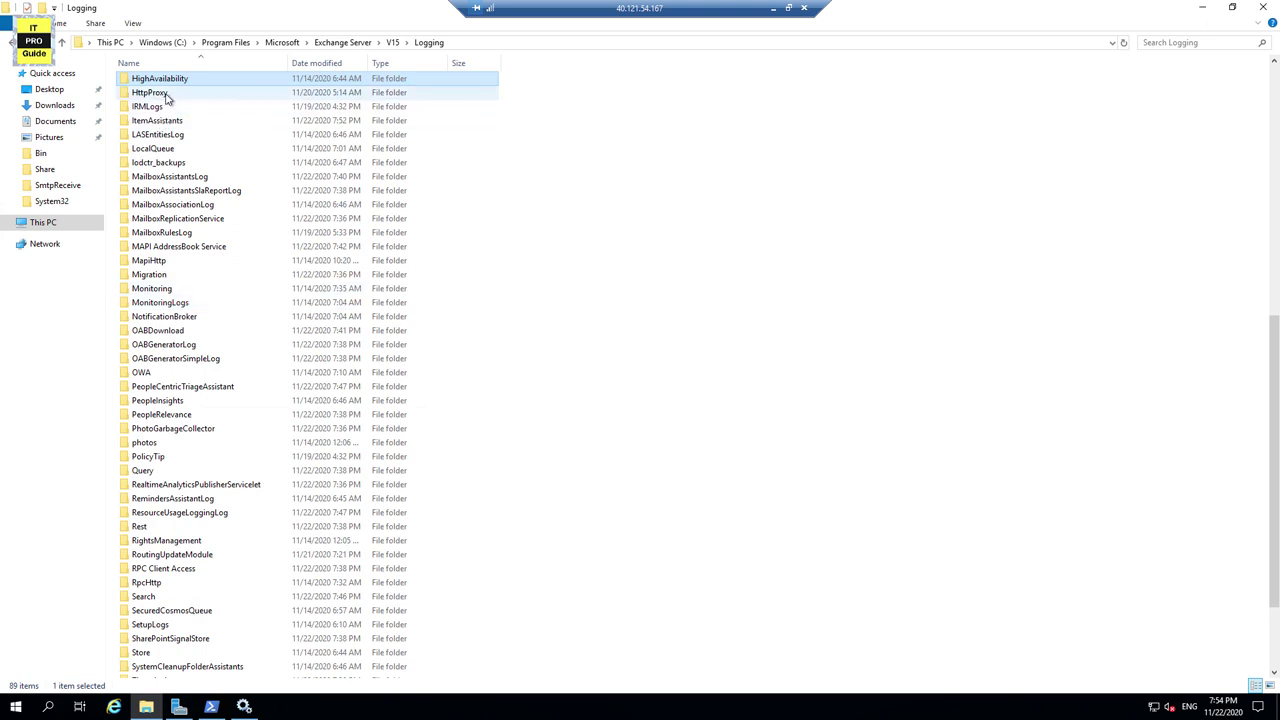
{"action": "double_click", "coordinate": [152, 93]}
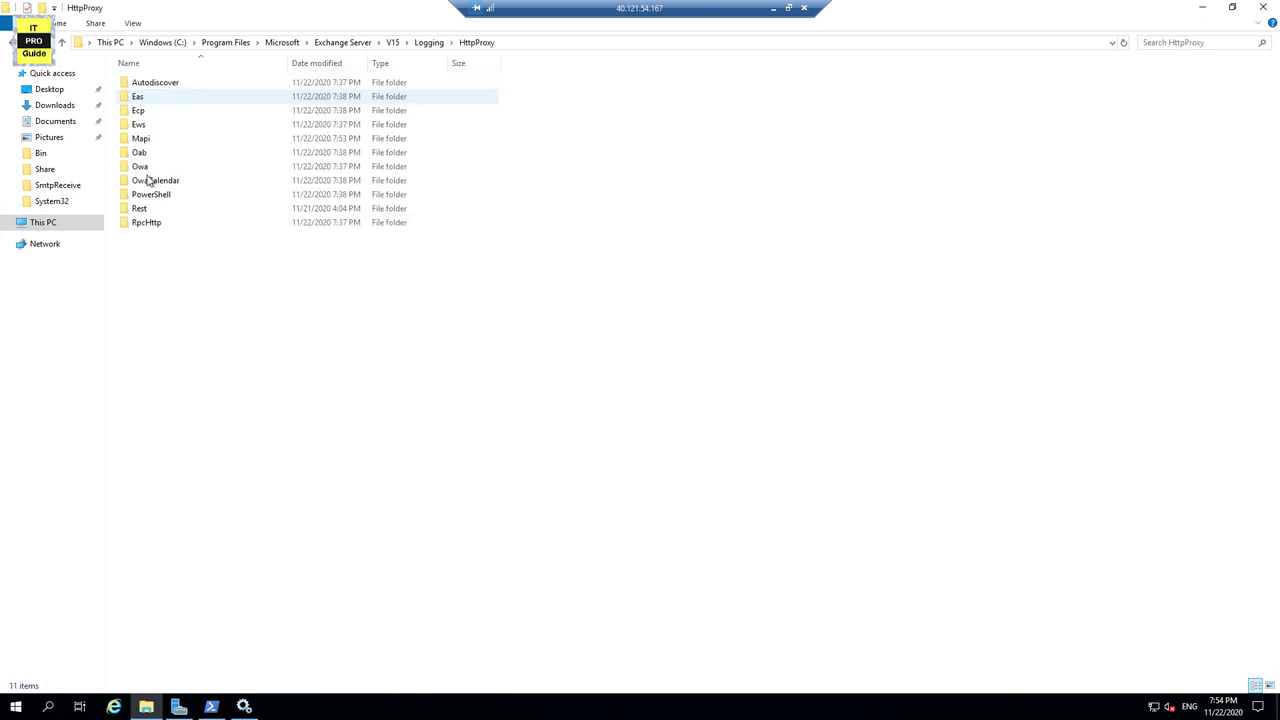
{"action": "double_click", "coordinate": [144, 223]}
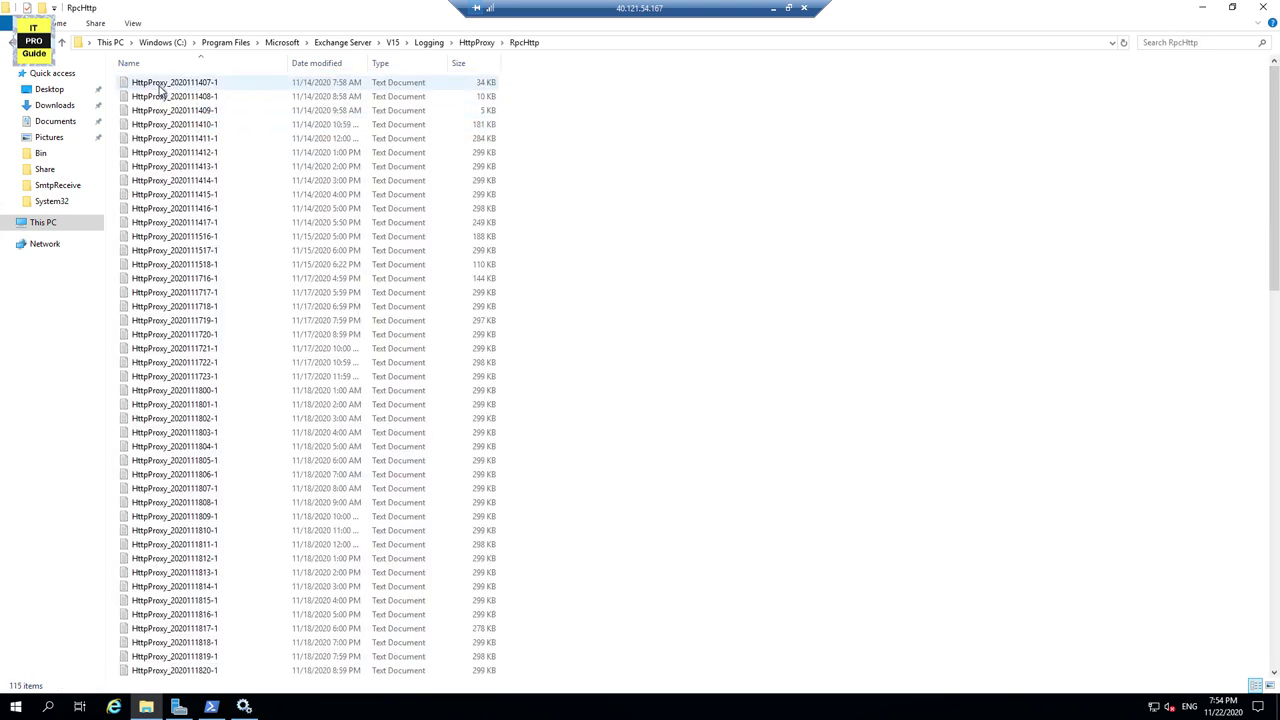
{"action": "double_click", "coordinate": [160, 84]}
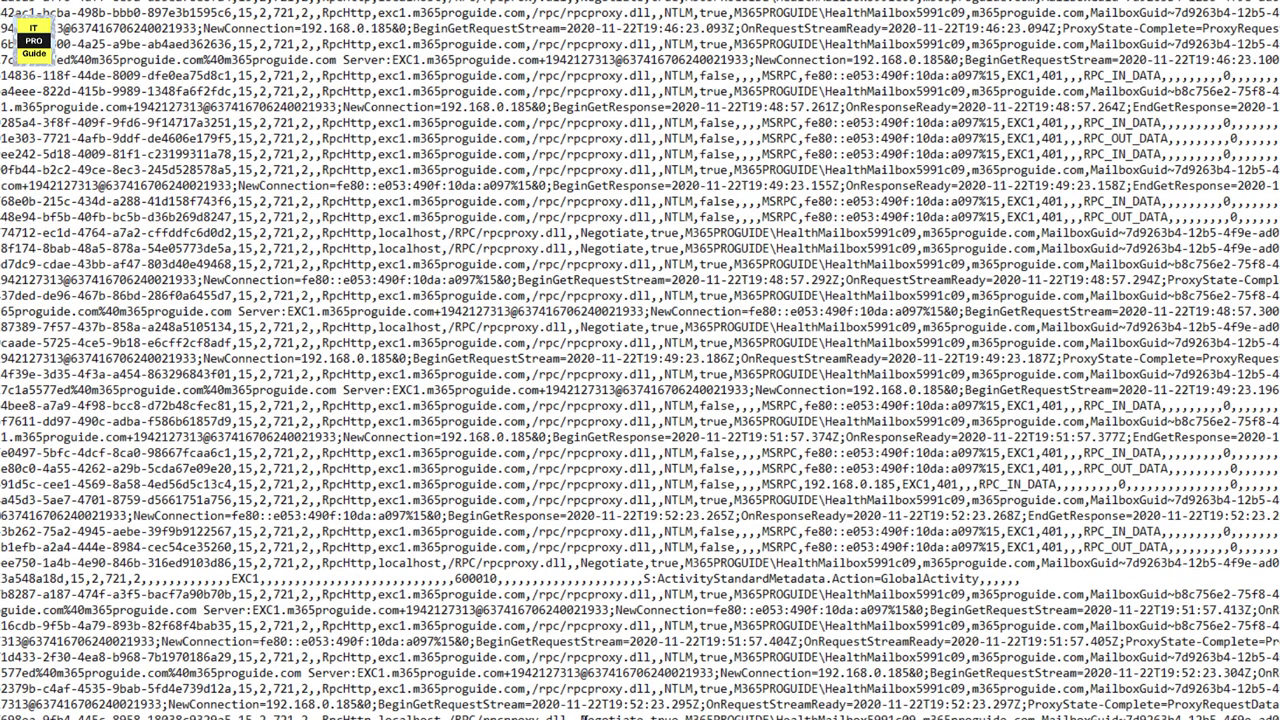
Highlight the Negotiate,true authentication entries on the last line and lines 79 through 85.
{"action": "left_click_drag", "start_coordinate": [588, 716], "coordinate": [698, 719]}
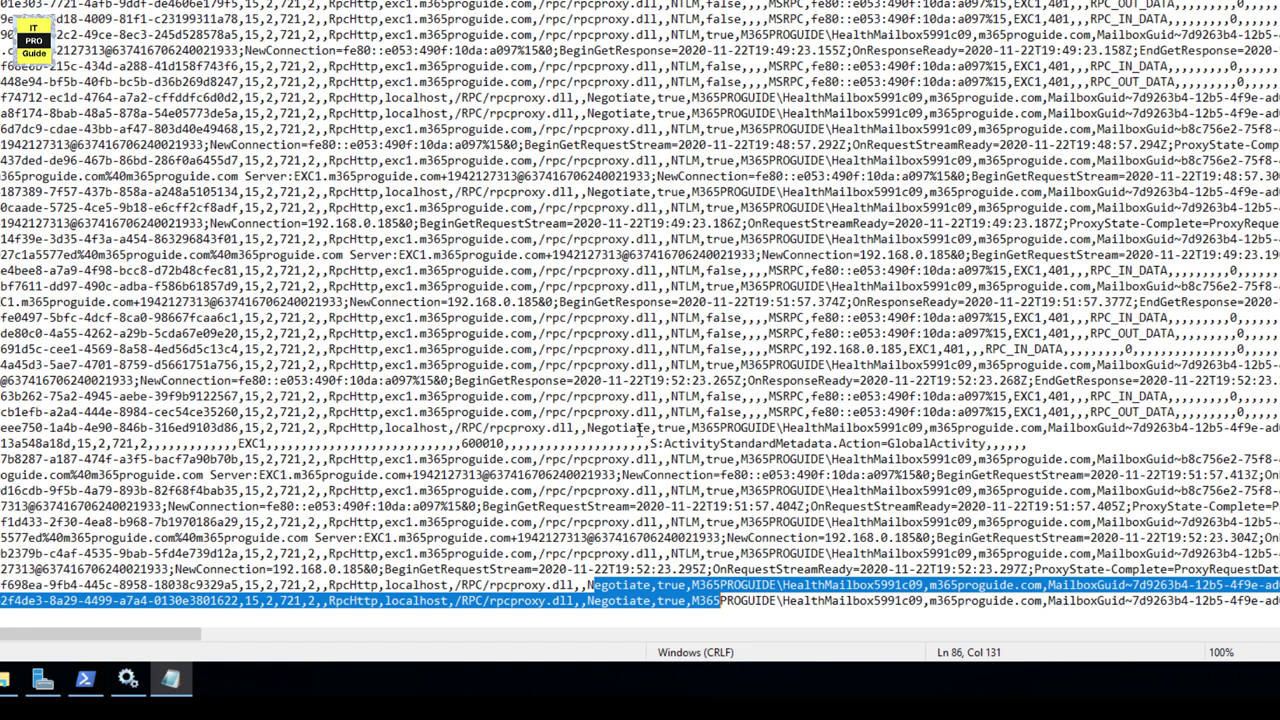
{"action": "left_click_drag", "start_coordinate": [637, 428], "coordinate": [678, 302]}
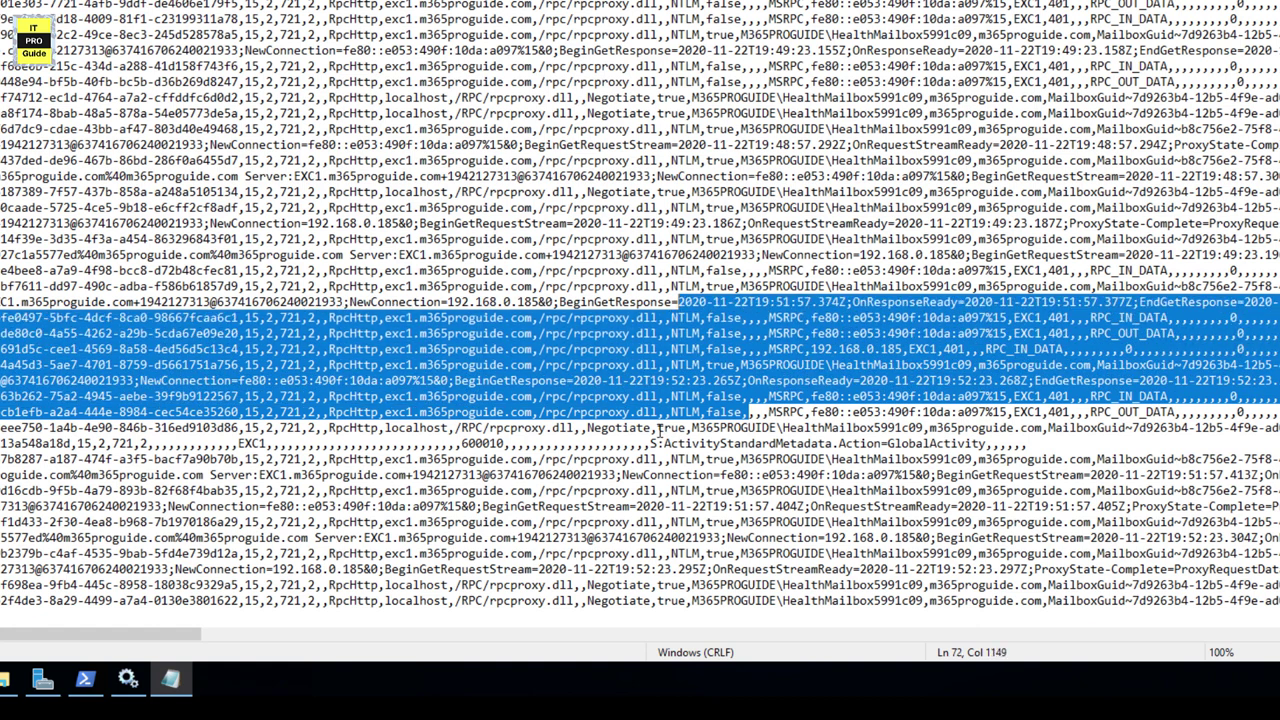
{"action": "left_click_drag", "start_coordinate": [592, 428], "coordinate": [600, 428]}
{"action": "left_click_drag", "start_coordinate": [642, 512], "coordinate": [764, 601]}
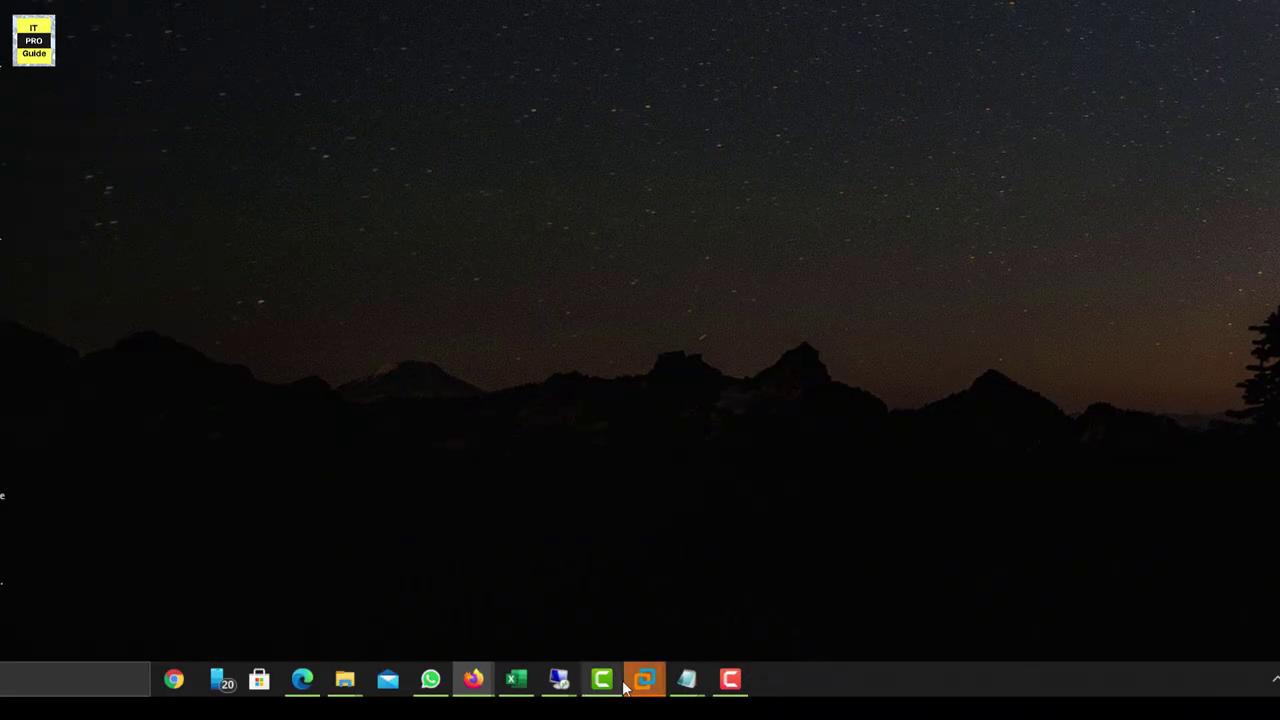
On the Client PC, start Outlook and show its Connection Status window.
{"action": "mouse_move", "coordinate": [560, 680]}
{"action": "left_click", "coordinate": [722, 588]}
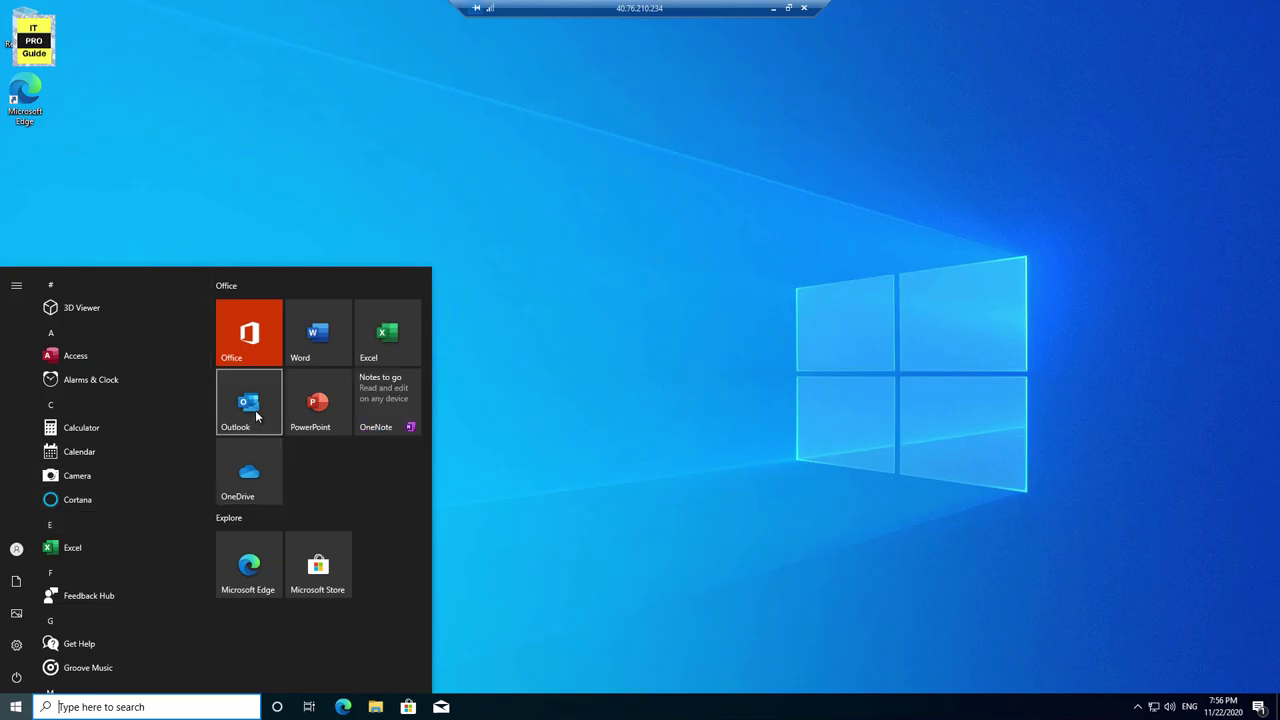
{"action": "left_click", "coordinate": [252, 412]}
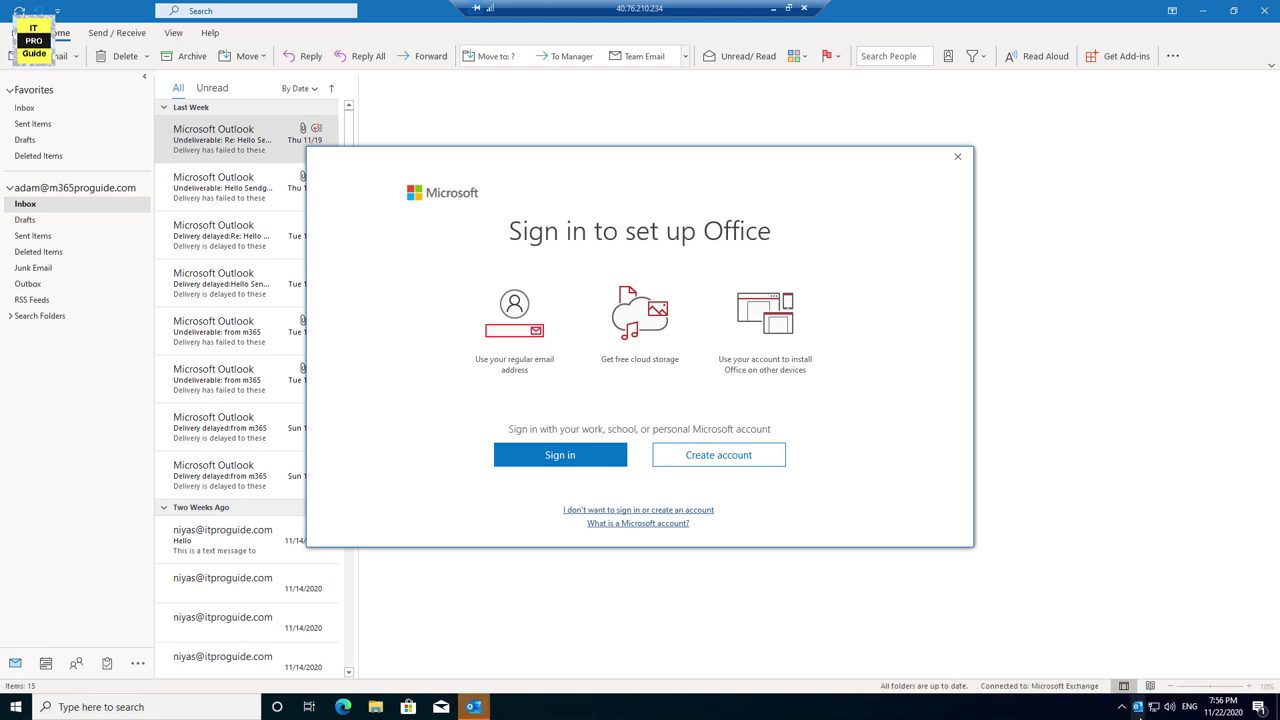
{"action": "right_click", "coordinate": [1137, 706], "text": "ctrl"}
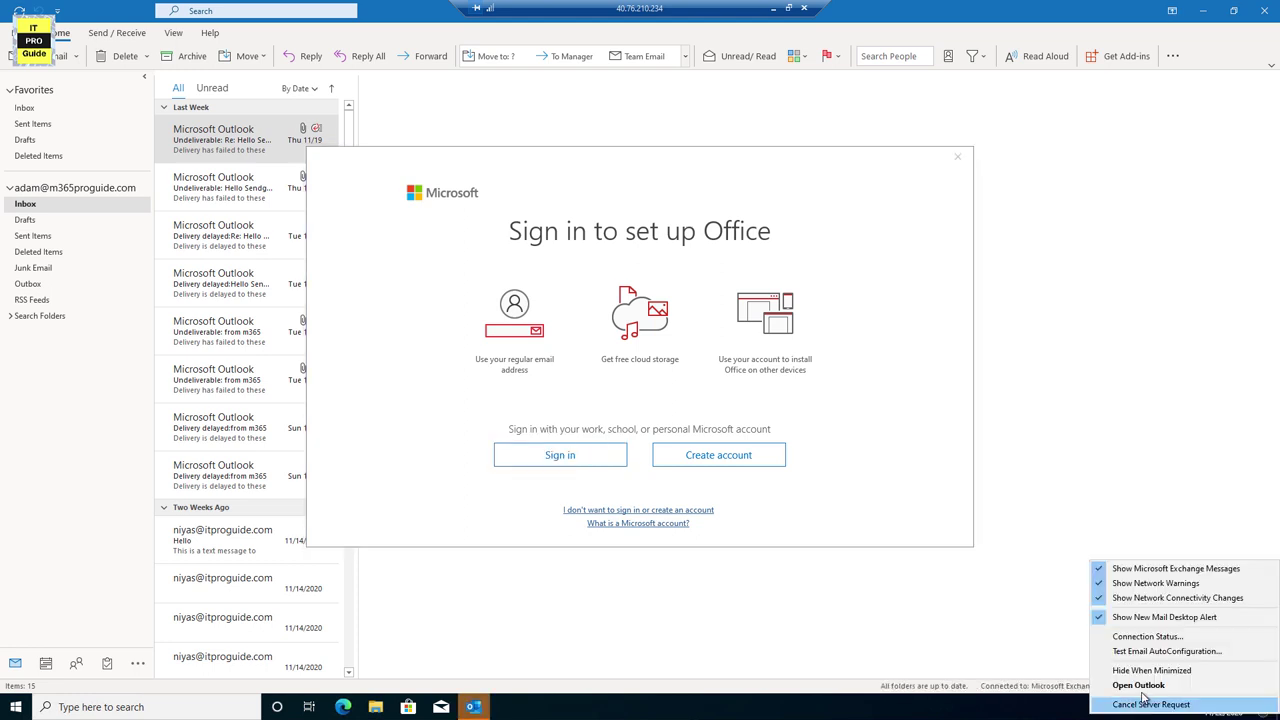
{"action": "left_click", "coordinate": [1147, 636]}
{"action": "left_click_drag", "start_coordinate": [277, 325], "coordinate": [348, 320]}
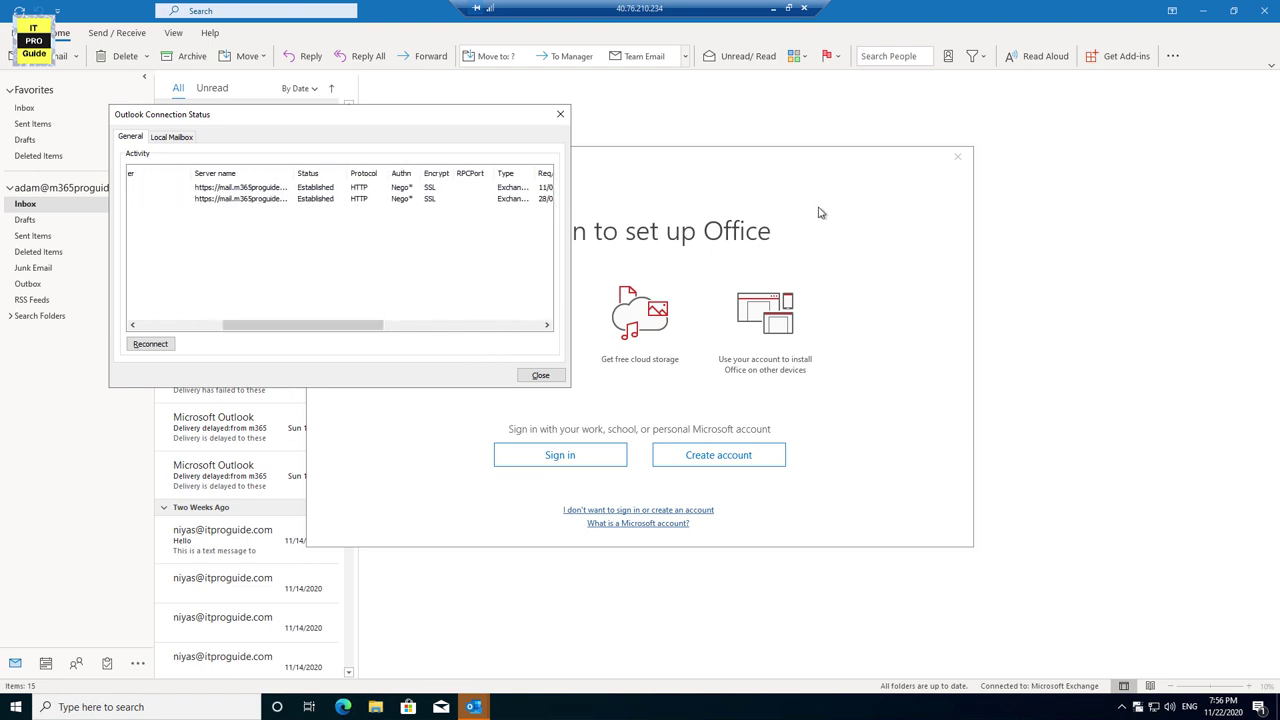
Bring Connection Status forward again, then start the Test E-mail AutoConfiguration.
{"action": "right_click", "coordinate": [1143, 706], "text": "ctrl"}
{"action": "left_click", "coordinate": [1146, 627]}
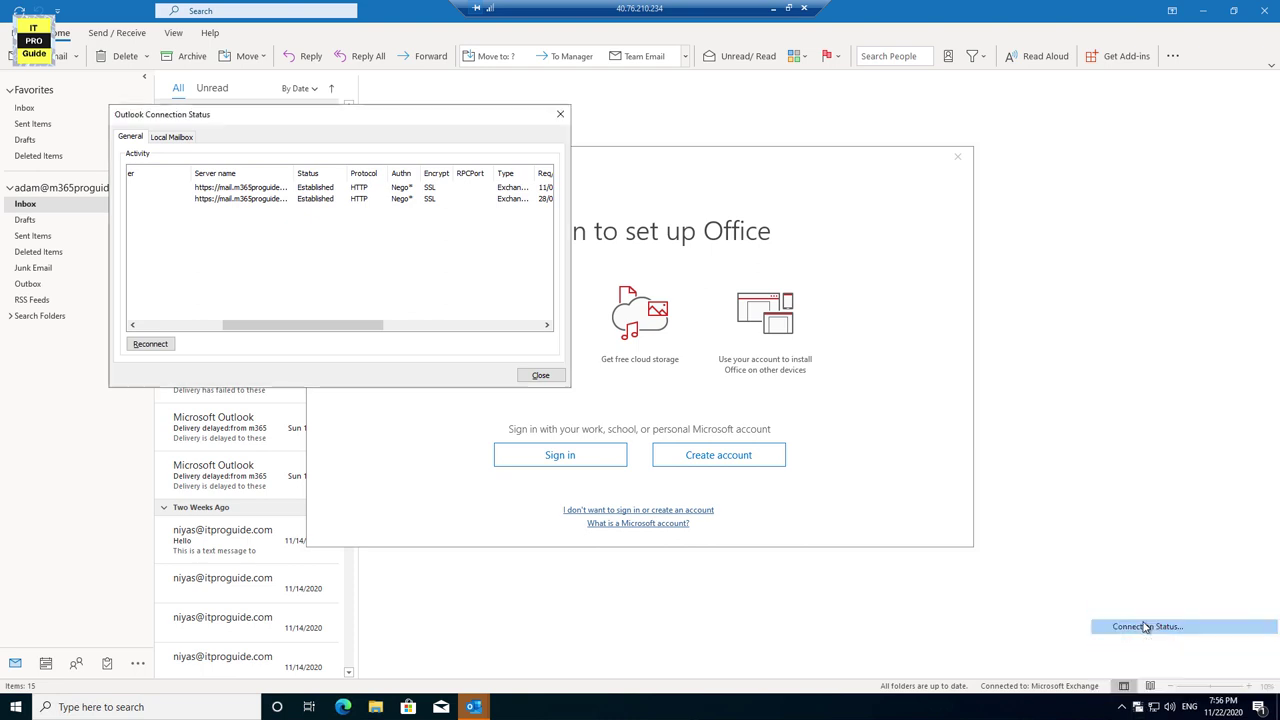
{"action": "right_click", "coordinate": [1139, 706], "text": "ctrl"}
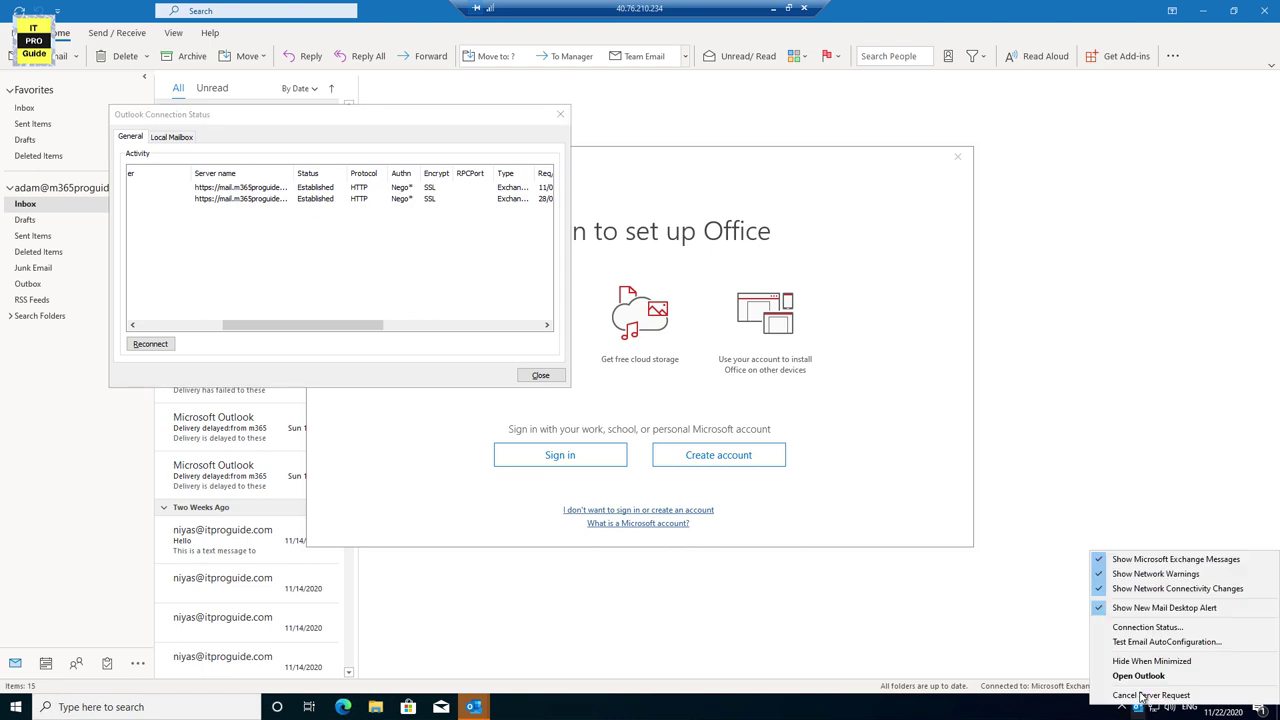
{"action": "left_click", "coordinate": [1136, 642]}
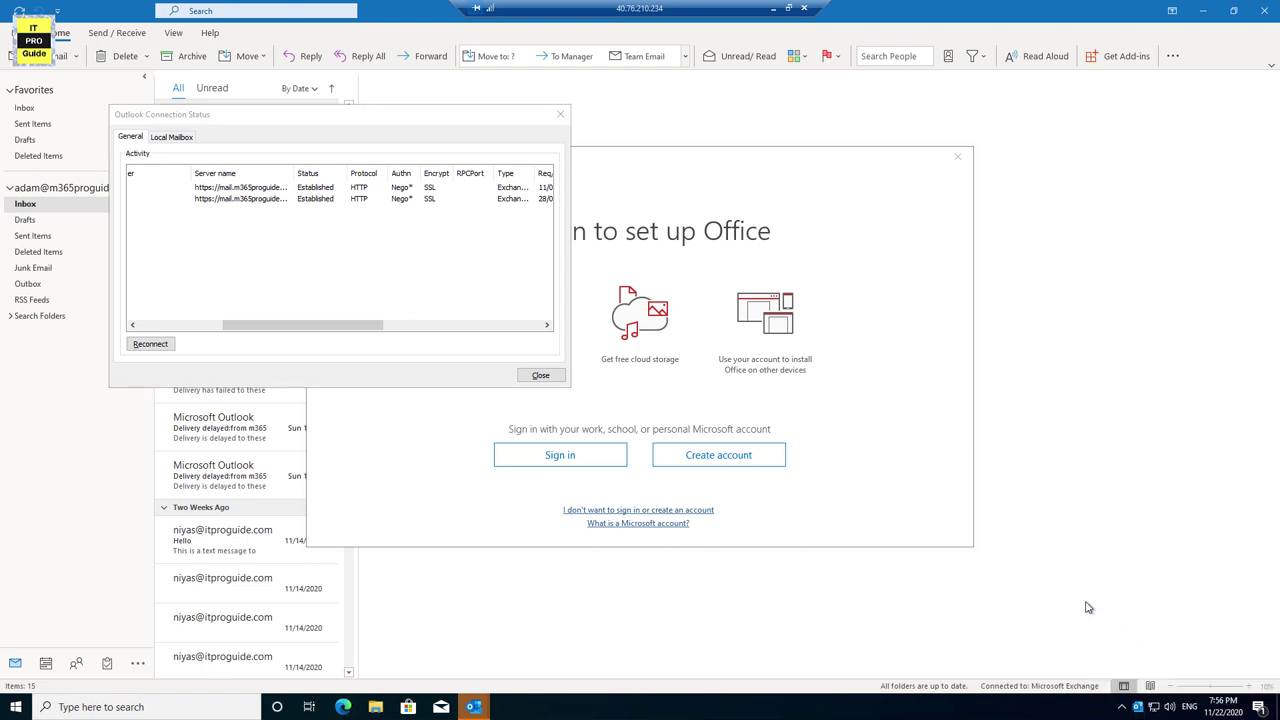
Enter the account password and run the autoconfiguration test, reviewing its Negotiate results.
{"action": "left_click", "coordinate": [549, 238]}
{"action": "type", "text": "••••••••"}
{"action": "key", "text": "Return"}
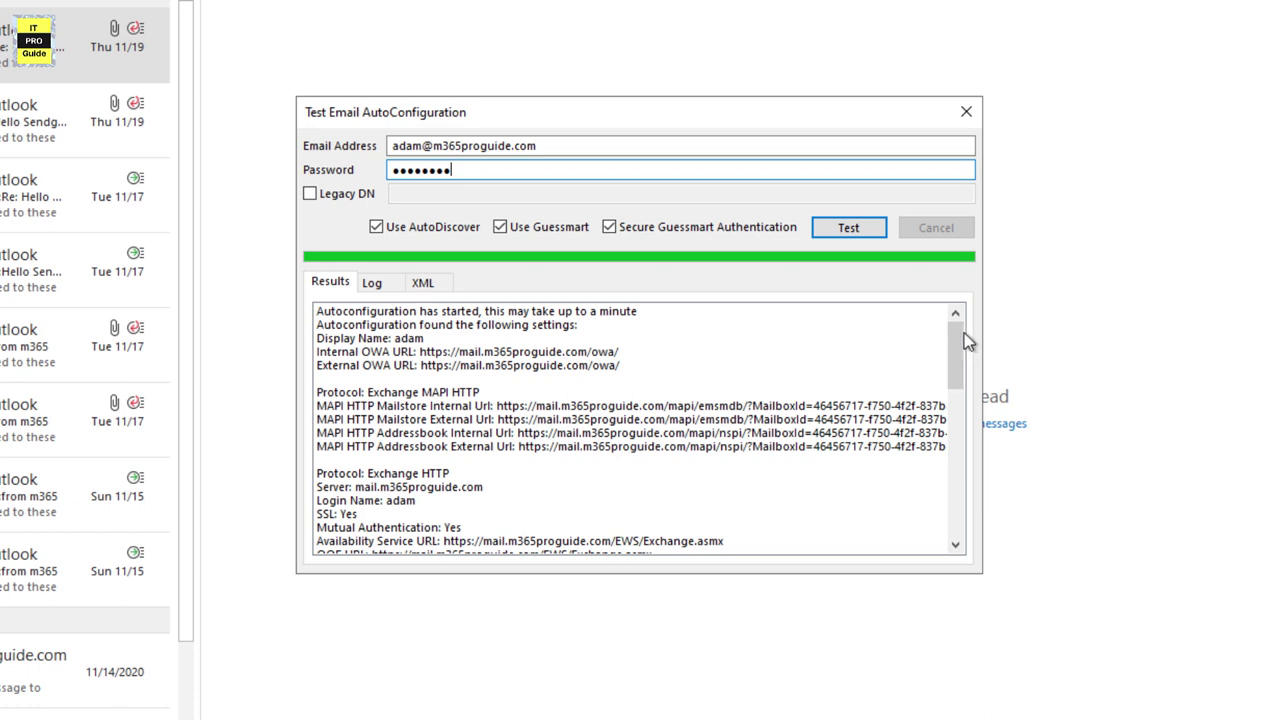
{"action": "left_click_drag", "start_coordinate": [955, 340], "coordinate": [950, 540]}
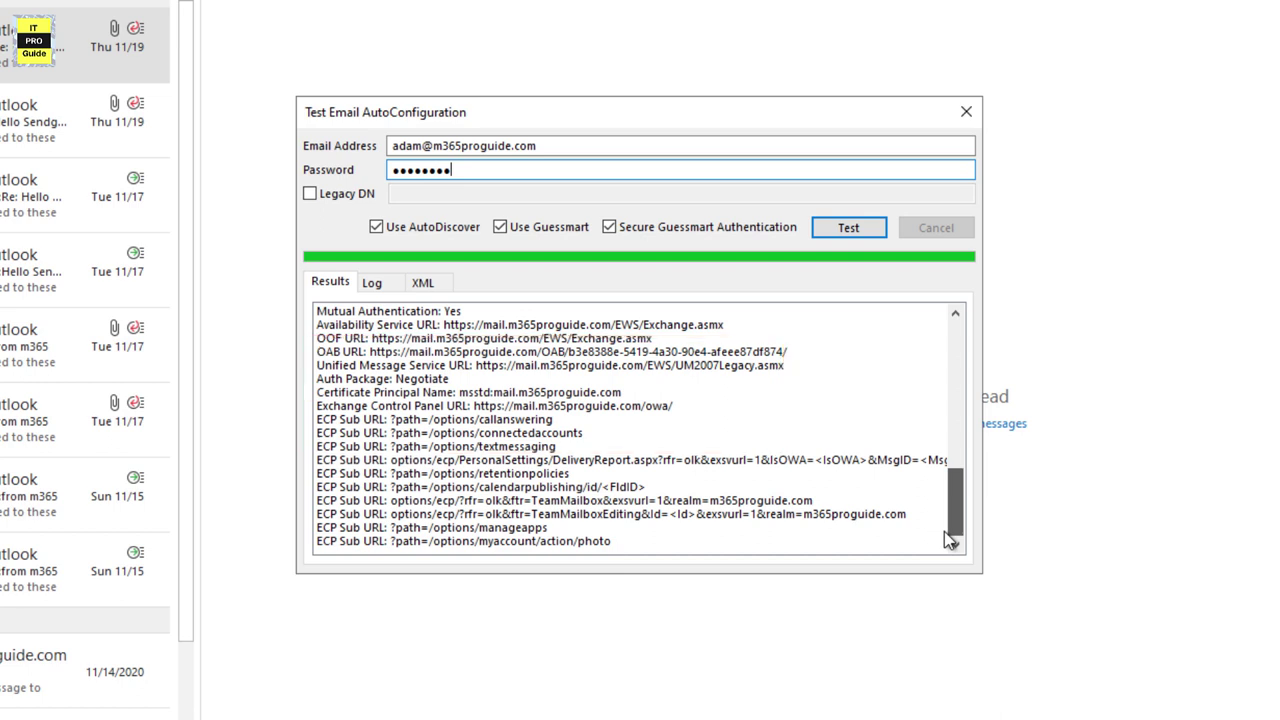
{"action": "left_click_drag", "start_coordinate": [950, 538], "coordinate": [966, 366]}
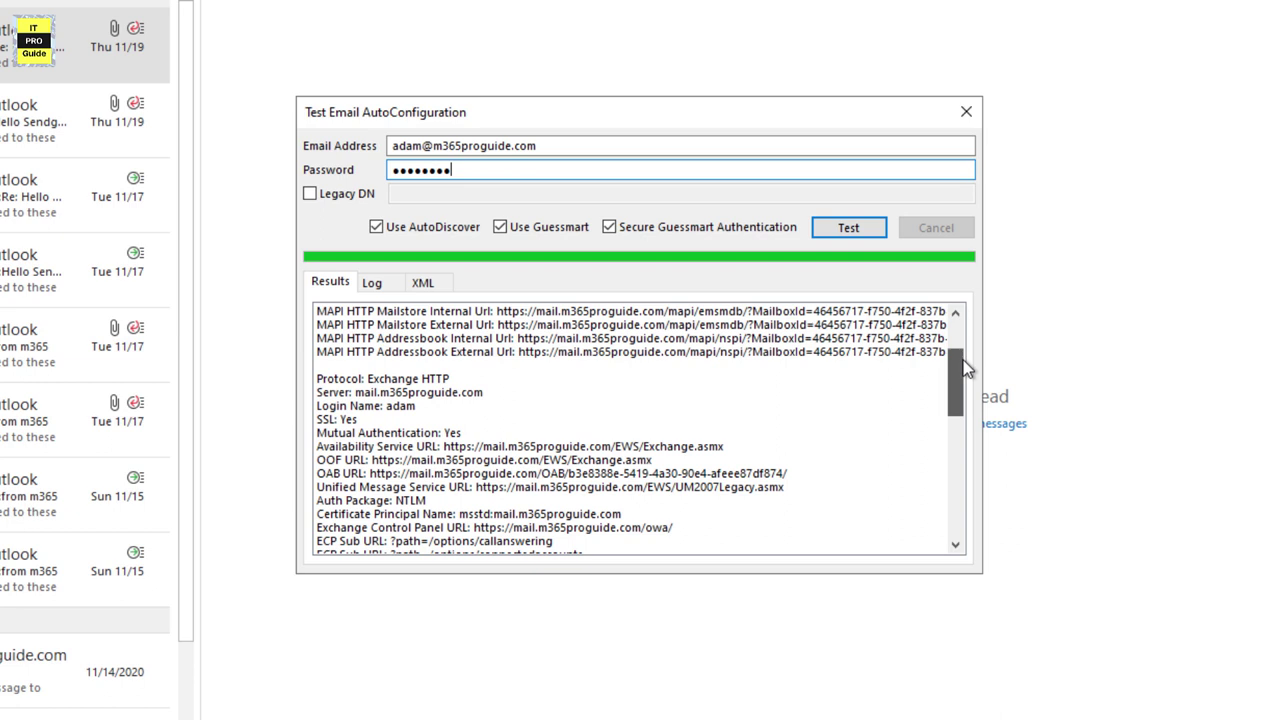
{"action": "left_click_drag", "start_coordinate": [966, 368], "coordinate": [962, 334]}
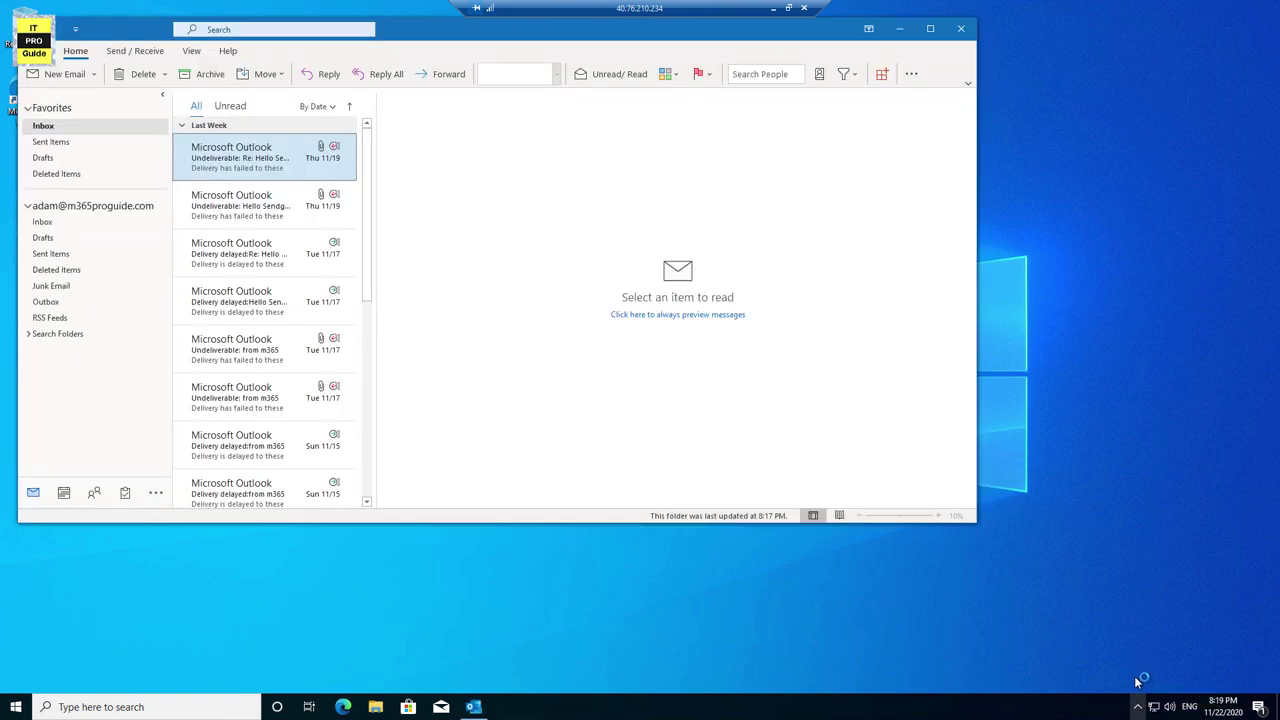
Launch Command Prompt by searching cmd from the Start menu.
{"action": "left_click", "coordinate": [1138, 707]}
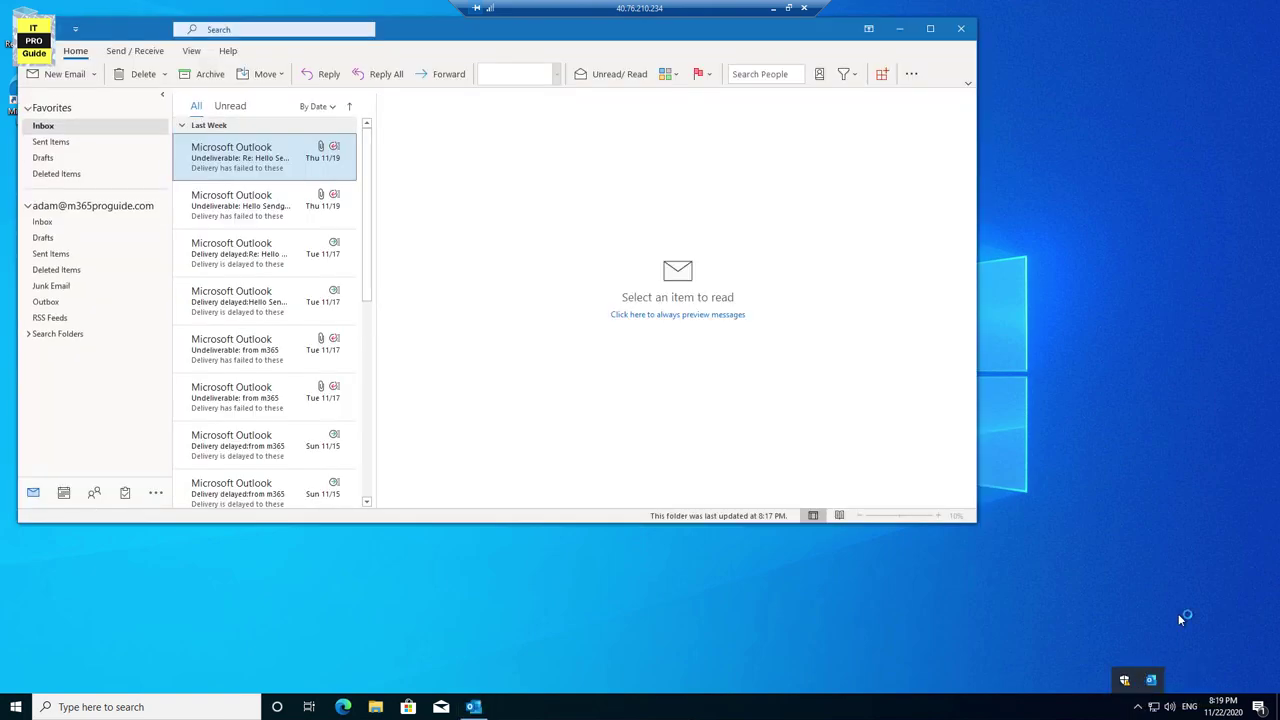
{"action": "left_click", "coordinate": [16, 708]}
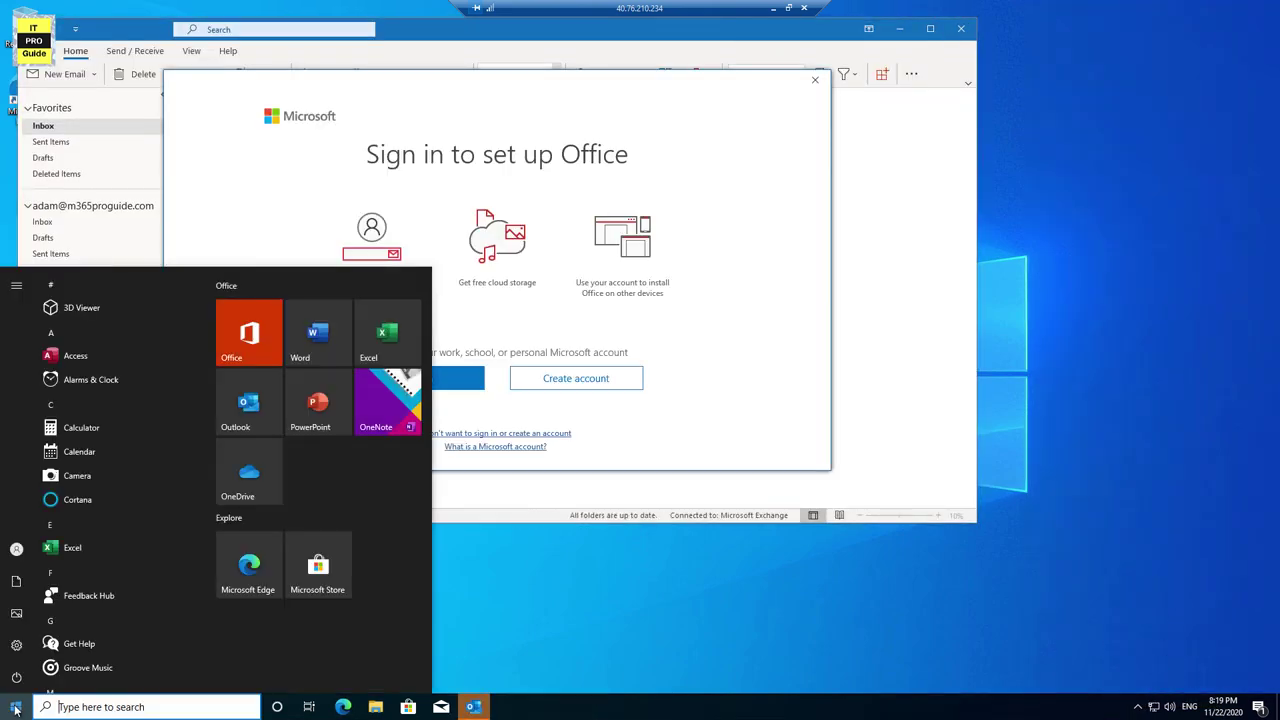
{"action": "type", "text": "cmd"}
{"action": "key", "text": "Return"}
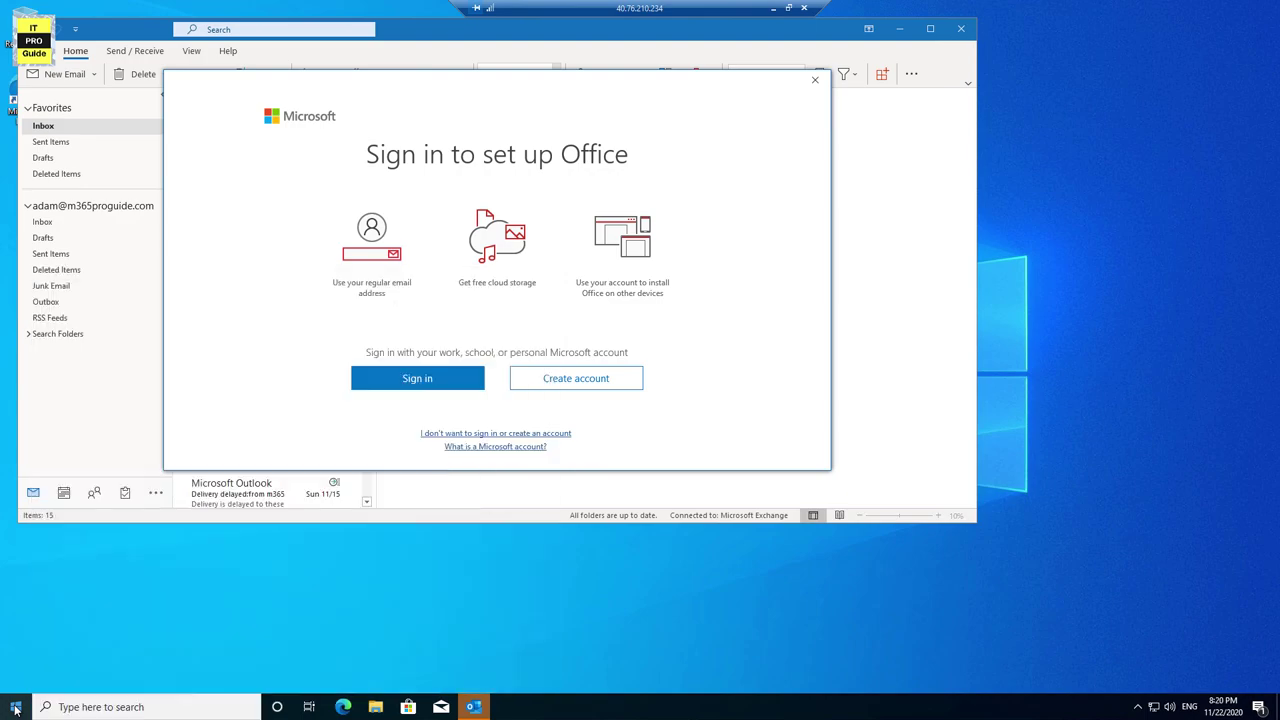
Run klist to list the cached Kerberos tickets.
{"action": "type", "text": "klisty"}
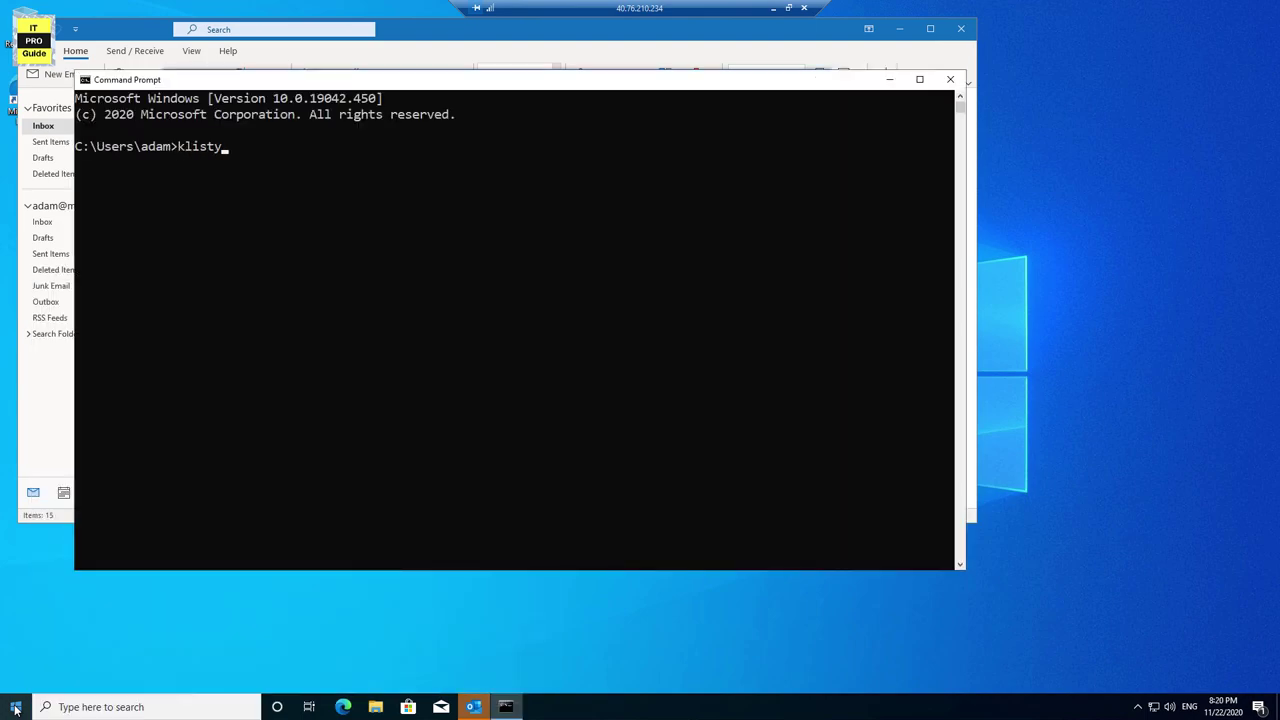
{"action": "key", "text": "BackSpace"}
{"action": "key", "text": "Return"}
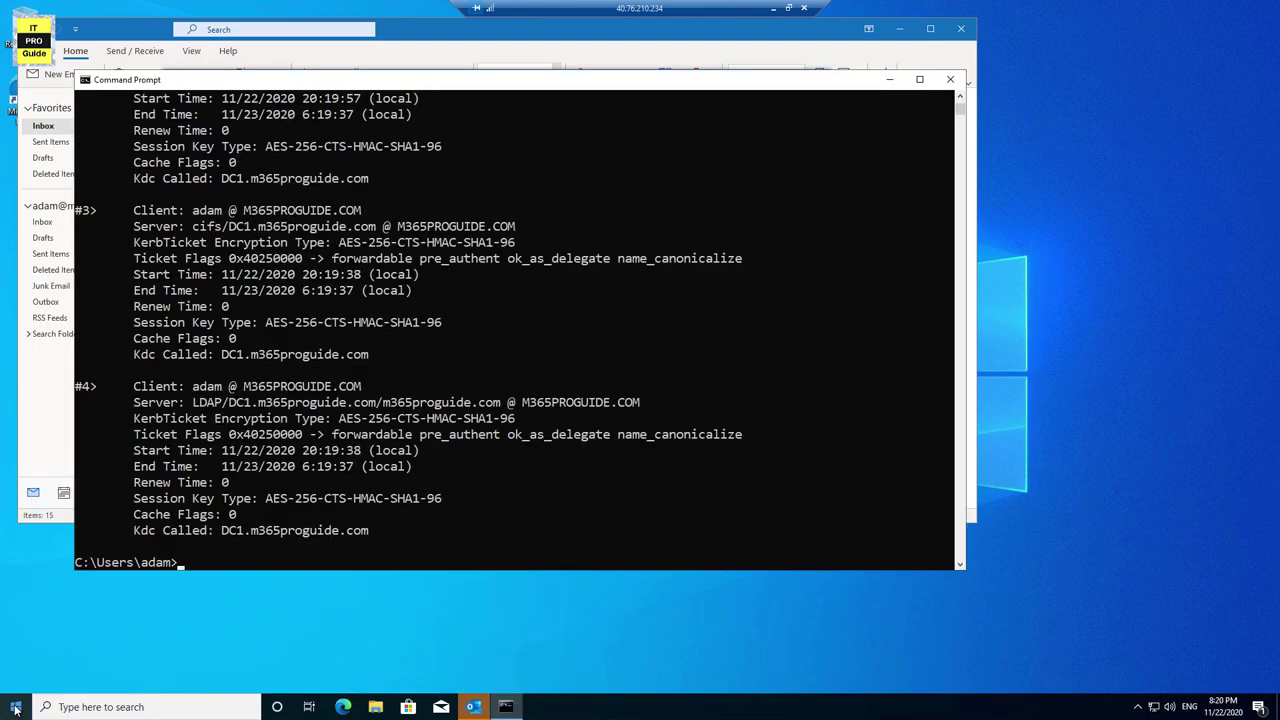
{"action": "scroll", "coordinate": [300, 500], "scroll_direction": "up", "scroll_amount": 5}
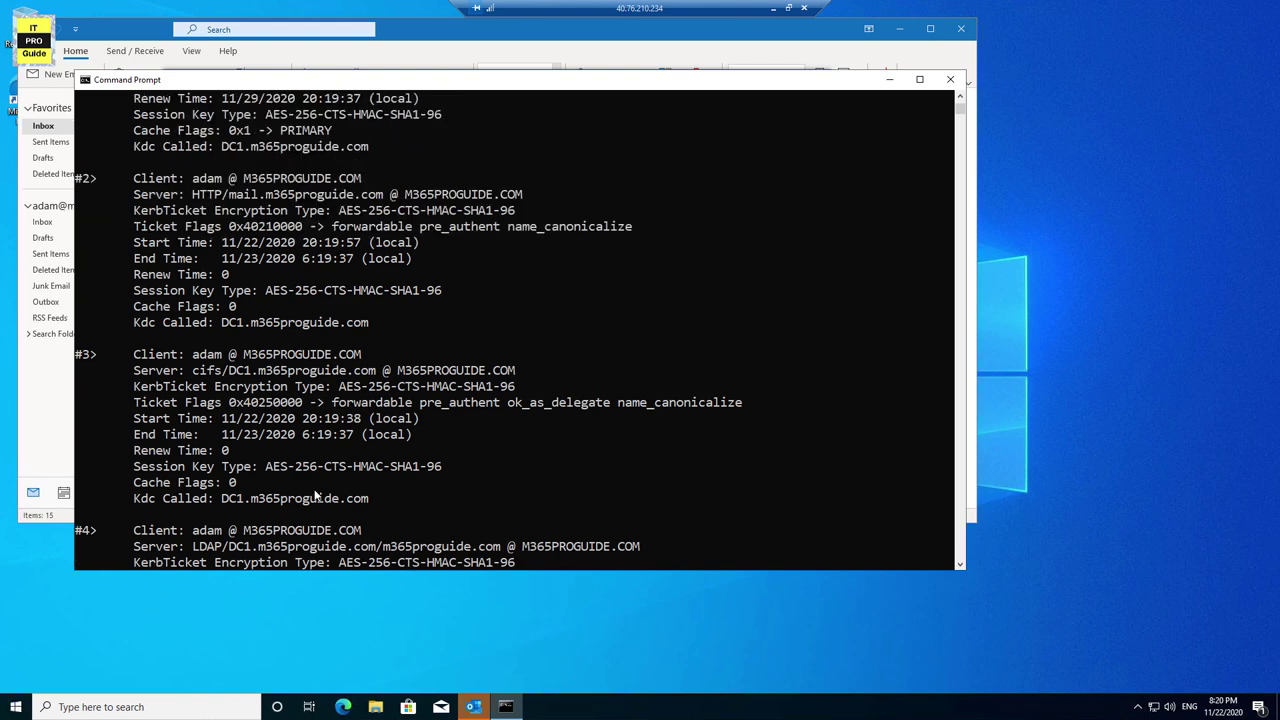
{"action": "scroll", "coordinate": [314, 494], "scroll_direction": "up", "scroll_amount": 5}
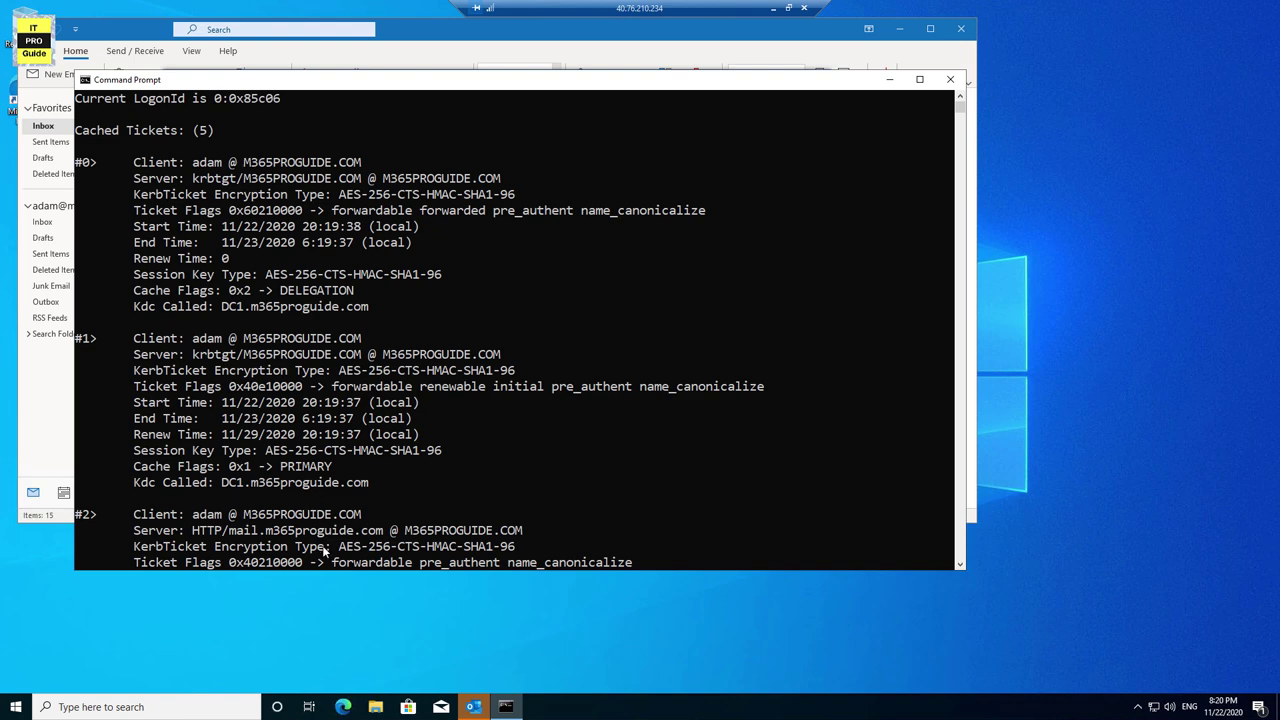
{"action": "scroll", "coordinate": [300, 530], "scroll_direction": "down", "scroll_amount": 1}
Highlight the HTTP/mail.m365proguide.com server name in ticket #2 and review the tickets.
{"action": "left_click_drag", "start_coordinate": [188, 488], "coordinate": [386, 488]}
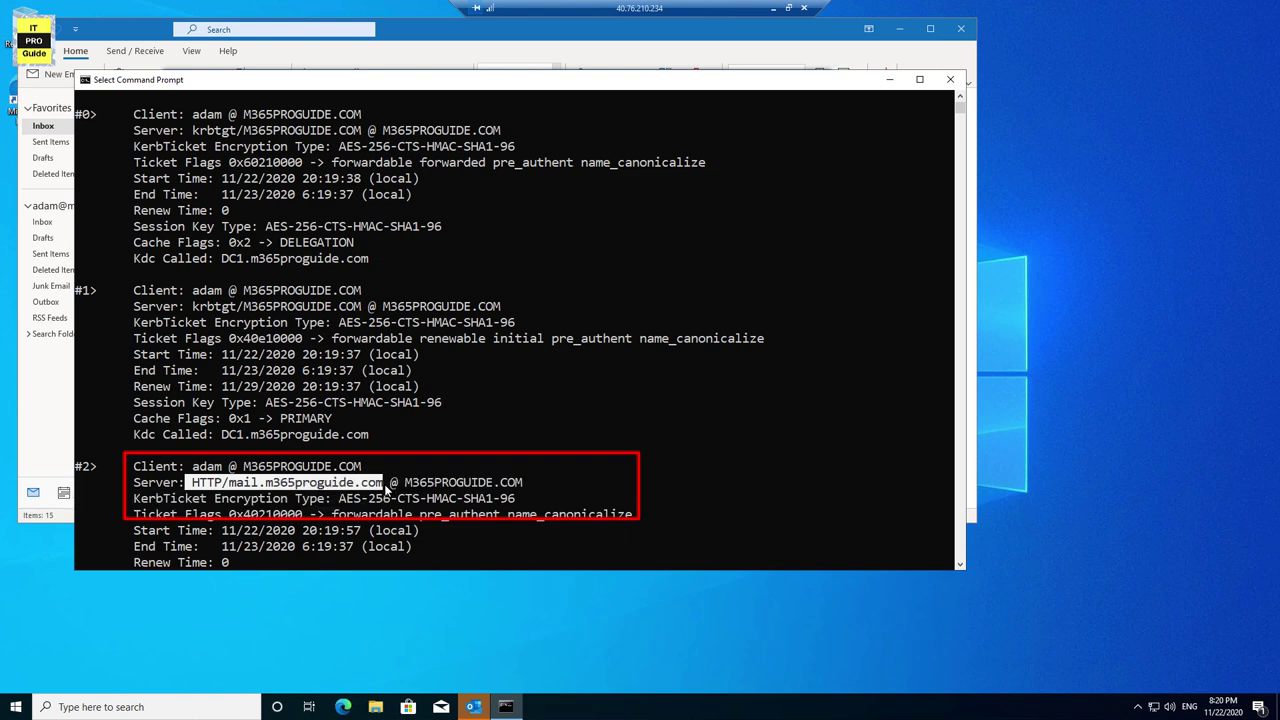
{"action": "scroll", "coordinate": [397, 512], "scroll_direction": "down", "scroll_amount": 3}
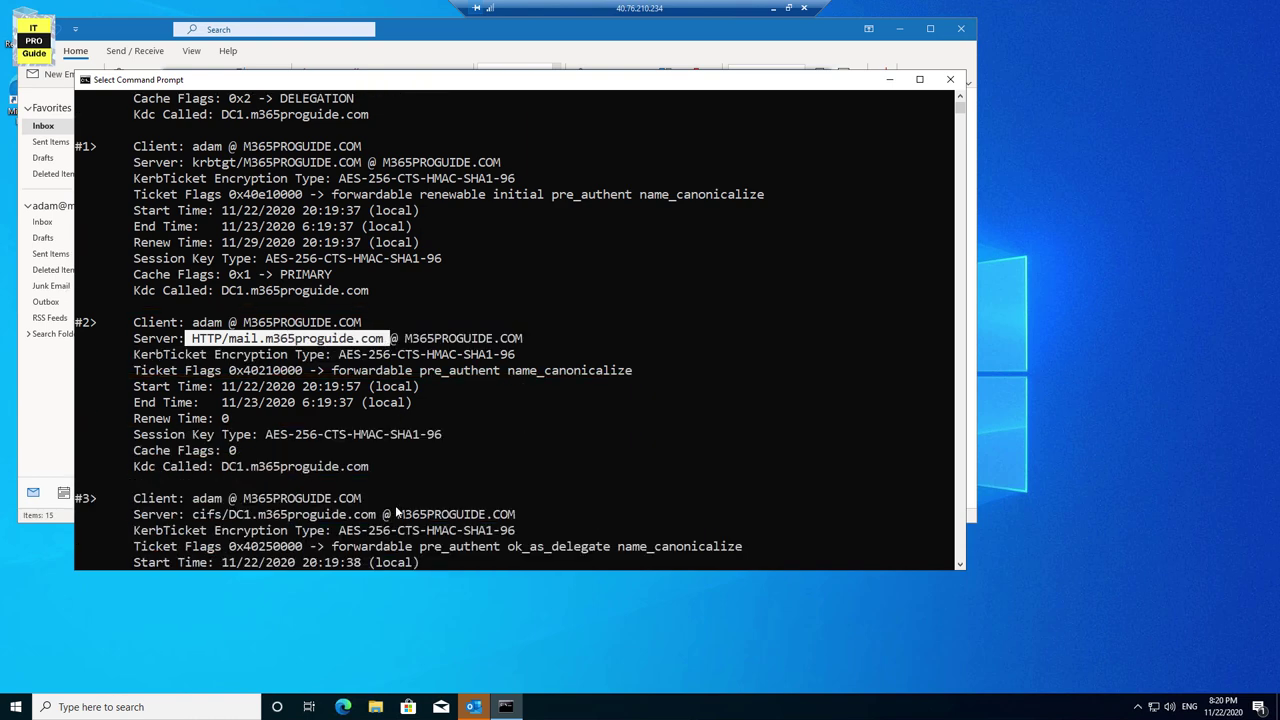
{"action": "scroll", "coordinate": [396, 510], "scroll_direction": "down", "scroll_amount": 4}
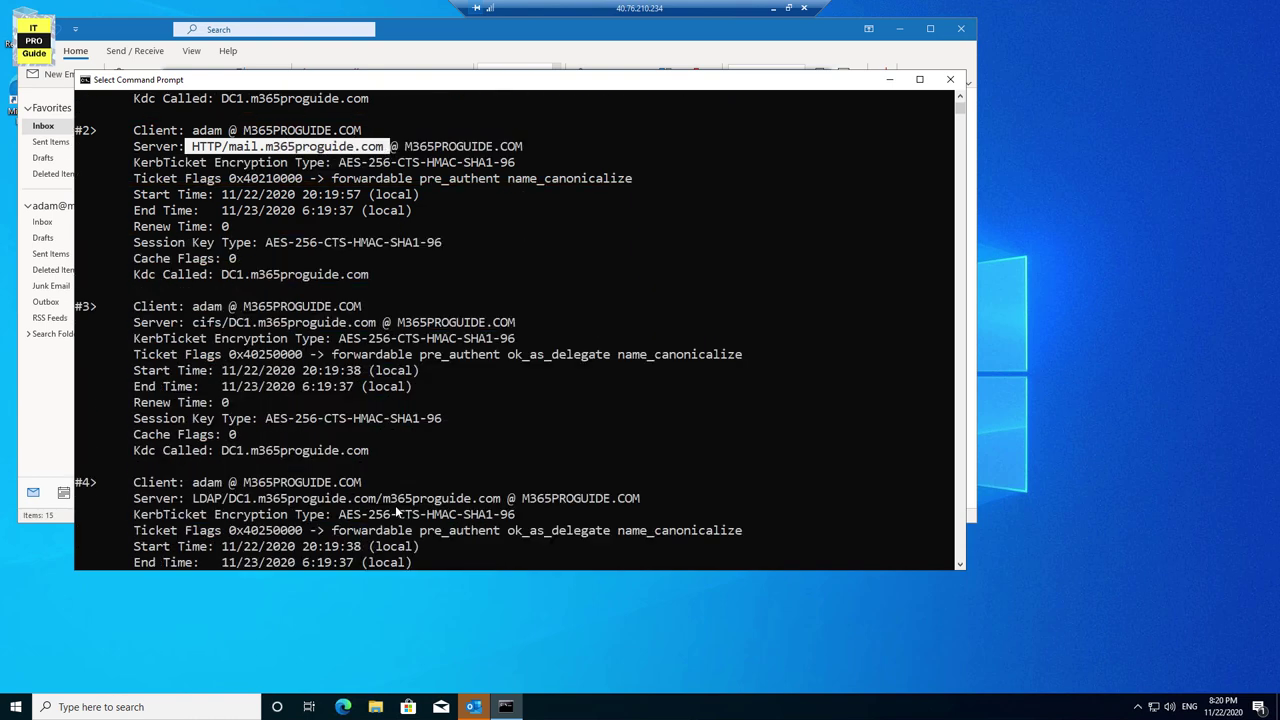
{"action": "scroll", "coordinate": [396, 512], "scroll_direction": "down", "scroll_amount": 3}
{"action": "scroll", "coordinate": [396, 512], "scroll_direction": "up", "scroll_amount": 4}
{"action": "scroll", "coordinate": [395, 512], "scroll_direction": "up", "scroll_amount": 5}
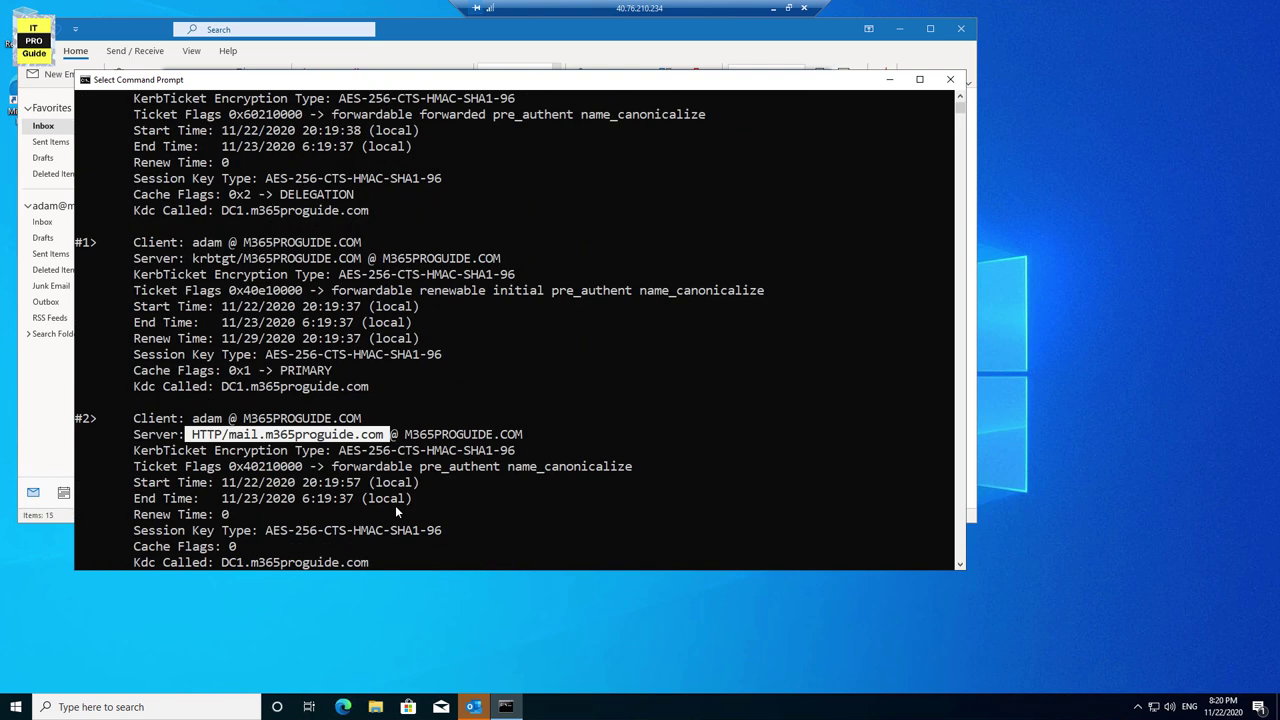
{"action": "scroll", "coordinate": [395, 510], "scroll_direction": "up", "scroll_amount": 2}
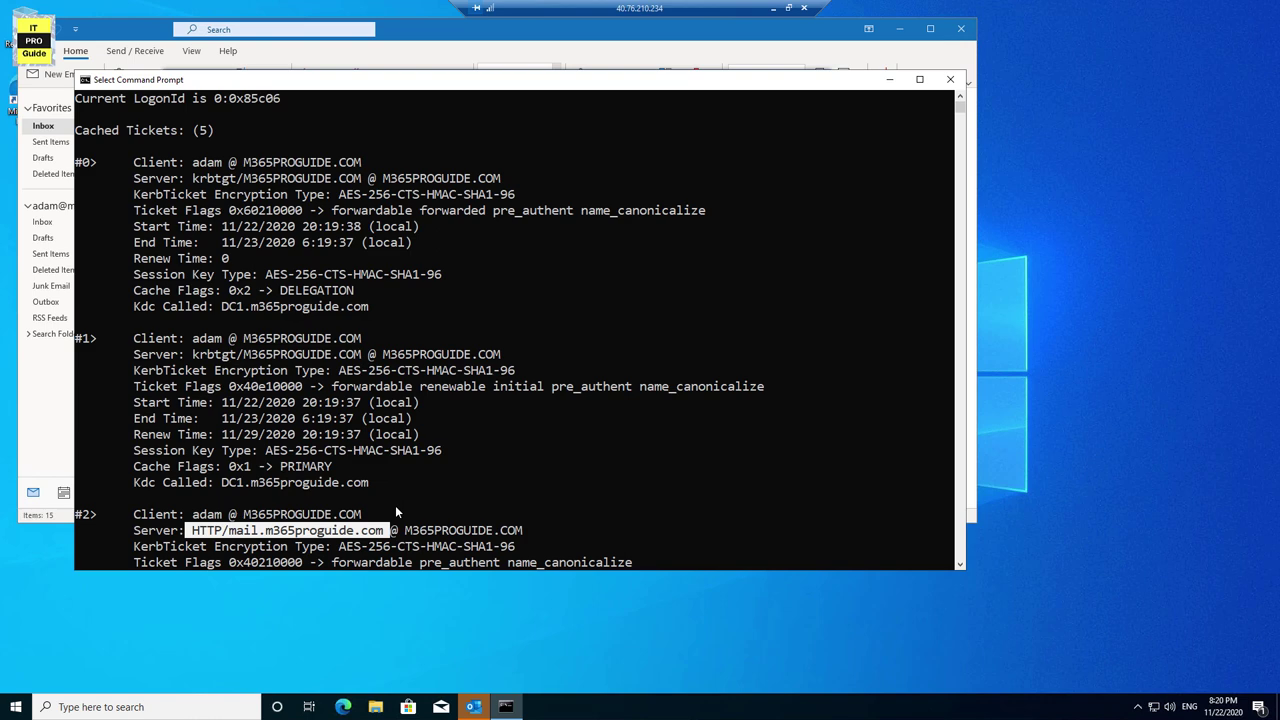
{"action": "scroll", "coordinate": [395, 510], "scroll_direction": "down", "scroll_amount": 2}
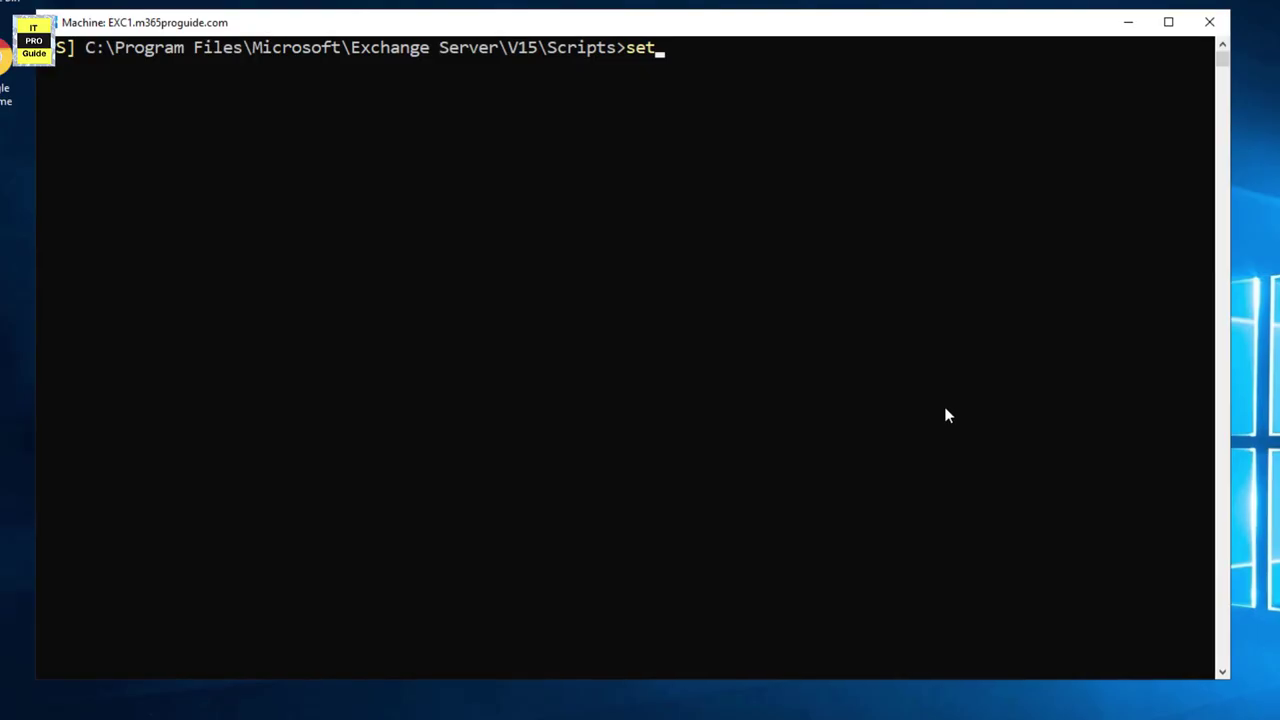
Enter the Set-ClientAccessServer cmdlet name, correcting Tab completions along the way.
{"action": "type", "text": "-cl"}
{"action": "key", "text": "Tab"}
{"action": "key", "text": "BackSpace"}
{"action": "key", "text": "BackSpace"}
{"action": "key", "text": "BackSpace"}
{"action": "key", "text": "BackSpace"}
{"action": "key", "text": "BackSpace"}
{"action": "key", "text": "BackSpace"}
{"action": "key", "text": "BackSpace"}
{"action": "key", "text": "BackSpace"}
{"action": "key", "text": "BackSpace"}
{"action": "key", "text": "BackSpace"}
{"action": "key", "text": "BackSpace"}
{"action": "key", "text": "BackSpace"}
{"action": "key", "text": "BackSpace"}
{"action": "key", "text": "BackSpace"}
{"action": "key", "text": "BackSpace"}
{"action": "key", "text": "BackSpace"}
{"action": "key", "text": "BackSpace"}
{"action": "key", "text": "BackSpace"}
{"action": "key", "text": "BackSpace"}
{"action": "key", "text": "BackSpace"}
{"action": "key", "text": "BackSpace"}
{"action": "key", "text": "BackSpace"}
{"action": "key", "text": "BackSpace"}
{"action": "key", "text": "BackSpace"}
{"action": "key", "text": "BackSpace"}
{"action": "key", "text": "BackSpace"}
{"action": "type", "text": "ie"}
{"action": "key", "text": "Tab"}
{"action": "key", "text": "BackSpace"}
{"action": "key", "text": "BackSpace"}
{"action": "key", "text": "BackSpace"}
{"action": "key", "text": "BackSpace"}
{"action": "type", "text": "Server"}
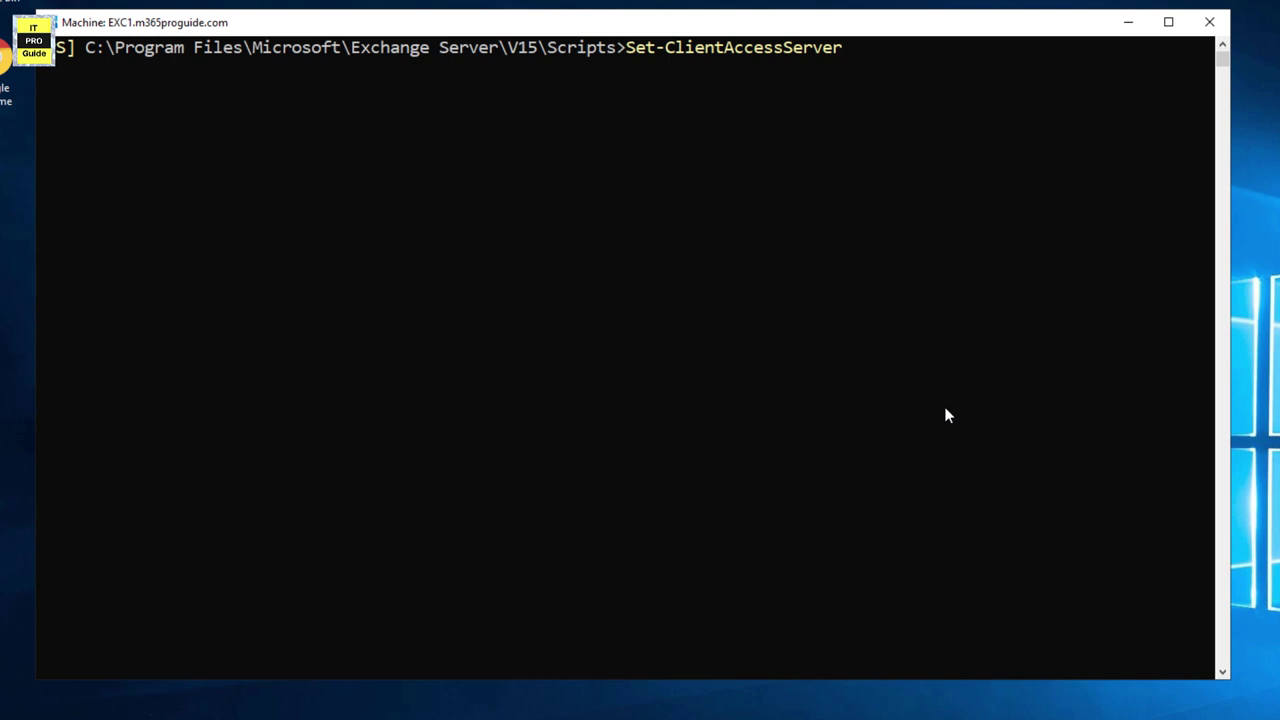
{"action": "key", "text": "BackSpace"}
{"action": "key", "text": "BackSpace"}
{"action": "type", "text": "ice"}
{"action": "key", "text": "BackSpace"}
{"action": "key", "text": "BackSpace"}
{"action": "key", "text": "BackSpace"}
Run Set-ClientAccessServer EXC1 -RemoveAlternateServiceAccountCredentials.
{"action": "type", "text": "er EXC1 R"}
{"action": "key", "text": "BackSpace"}
{"action": "type", "text": "-Re"}
{"action": "key", "text": "Tab"}
{"action": "key", "text": "Return"}
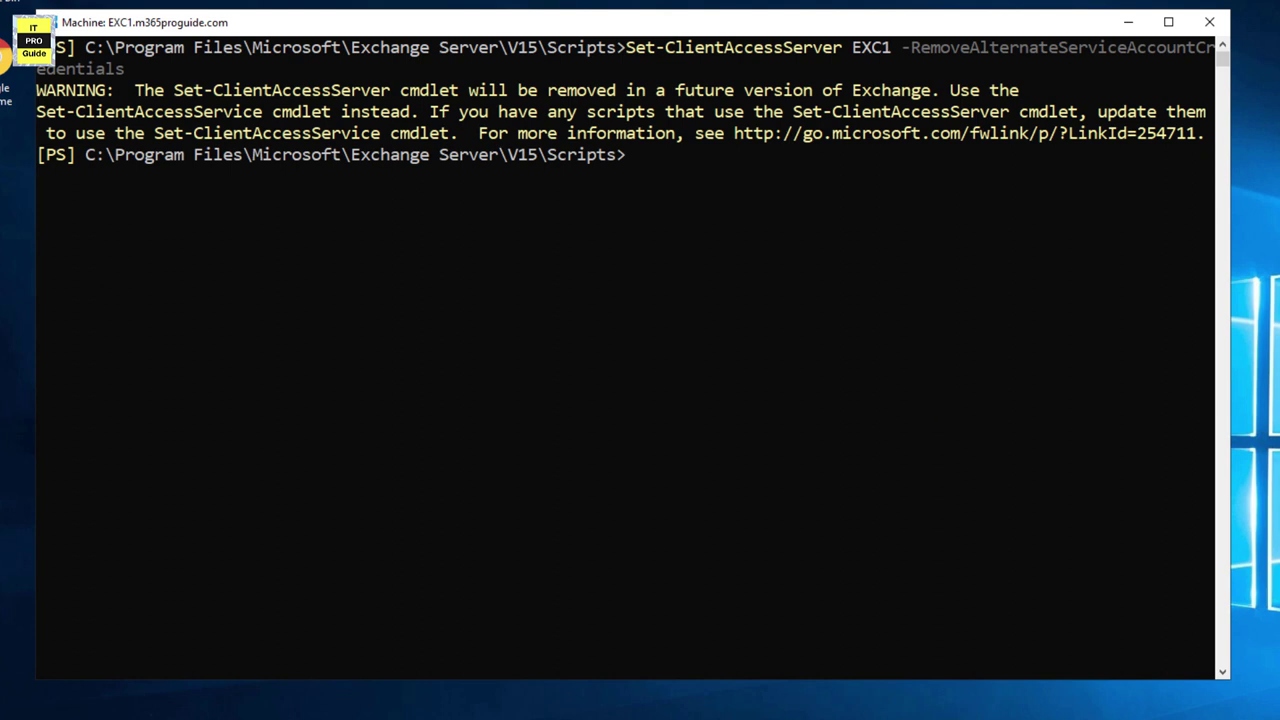
{"action": "key", "text": "Up"}
{"action": "key", "text": "Up"}
{"action": "key", "text": "Up"}
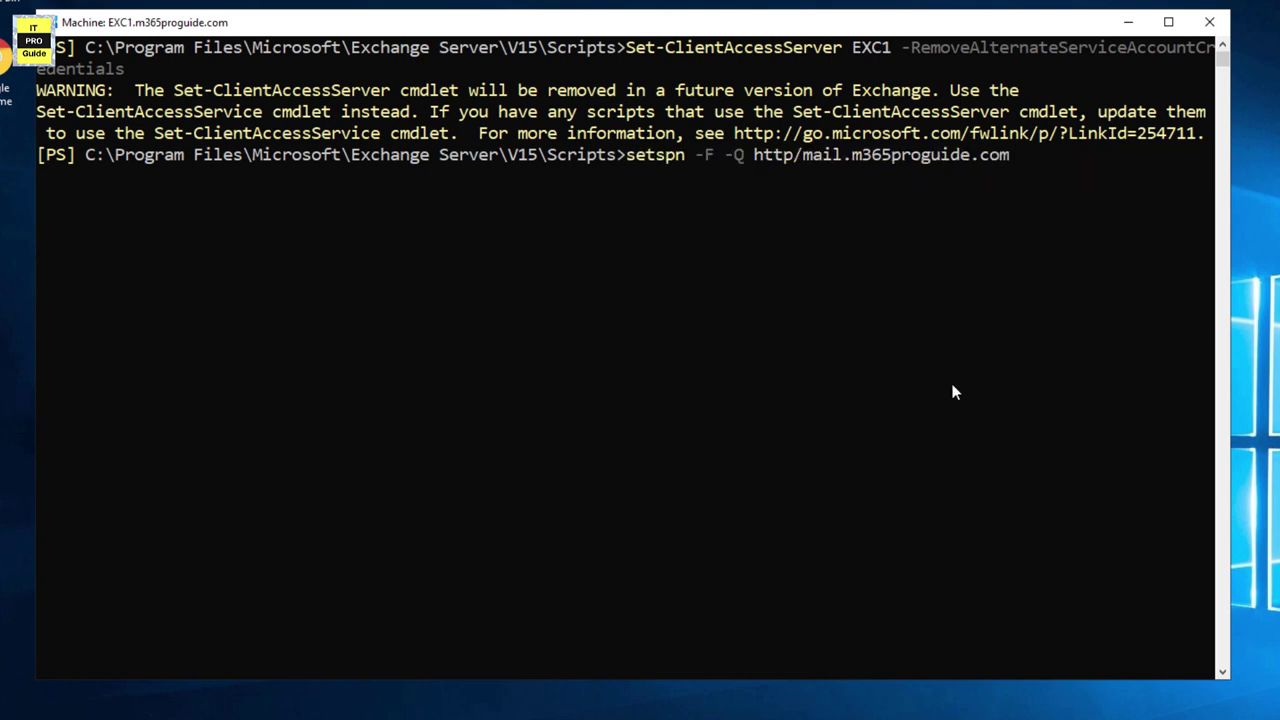
Query http/mail.m365proguide.com with setspn -F -Q, then delete it from M365Proguide EXC1ASA$.
{"action": "key", "text": "Return"}
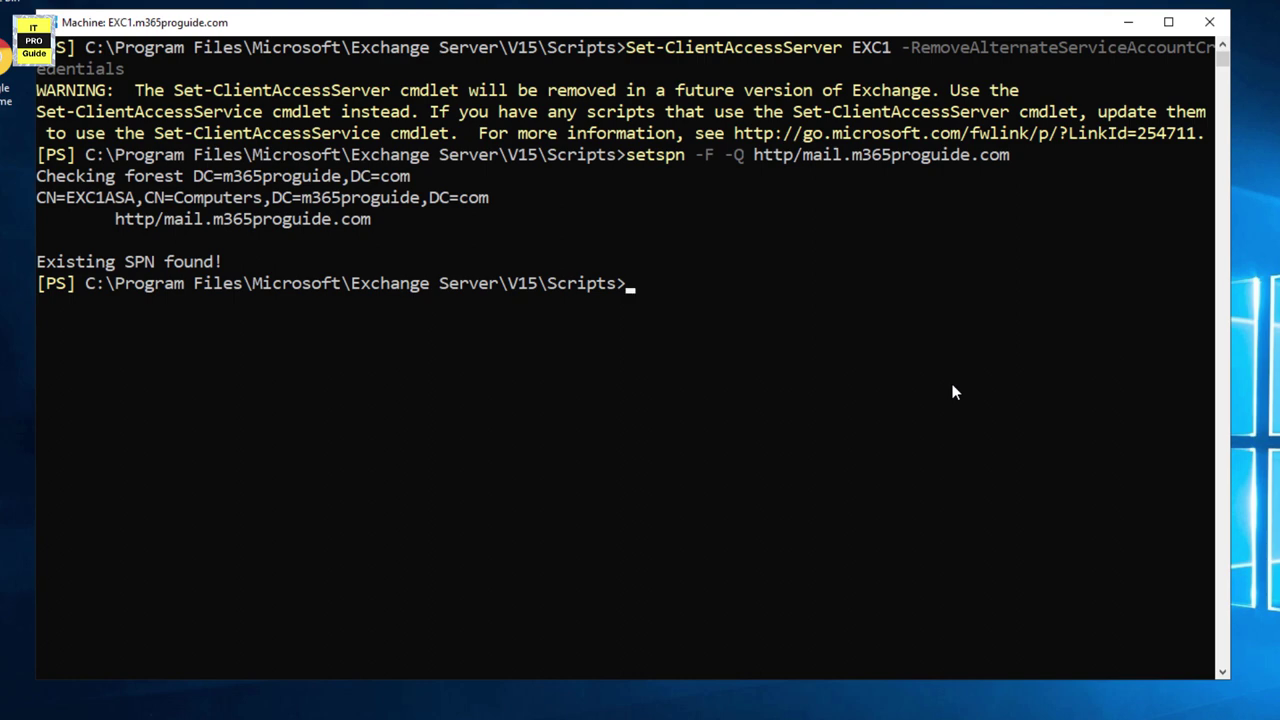
{"action": "key", "text": "Up"}
{"action": "key", "text": "Up"}
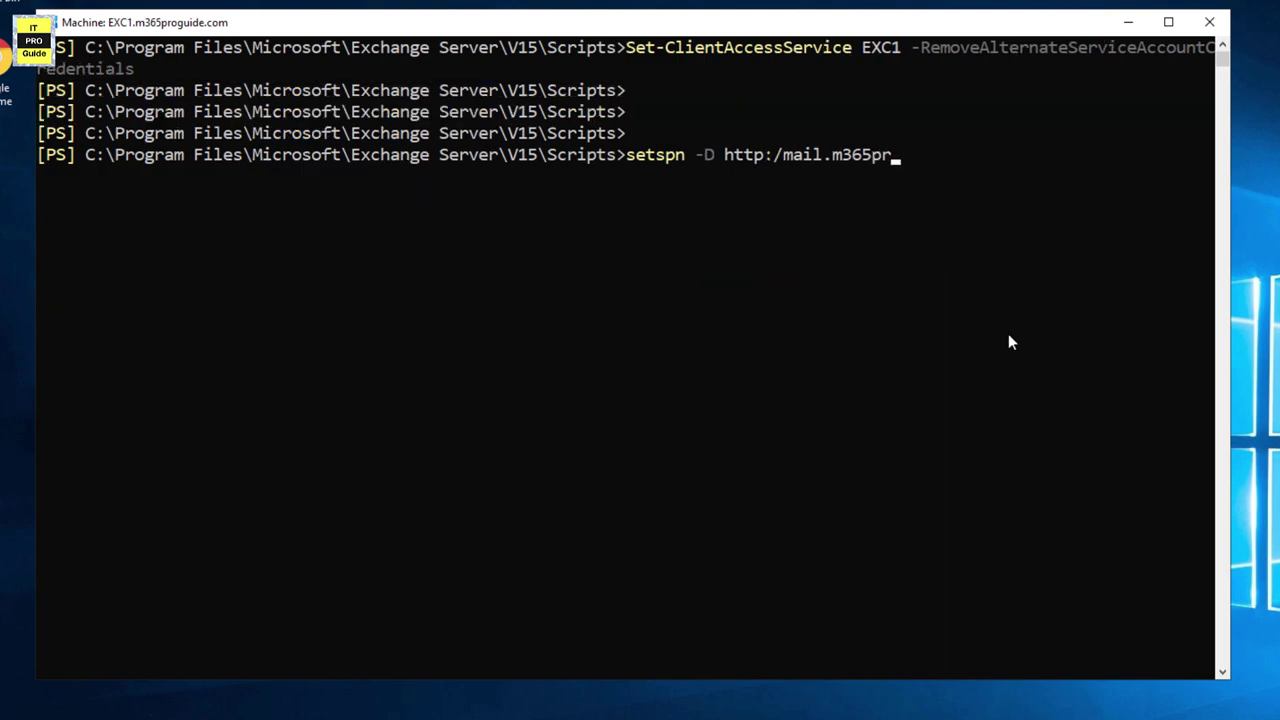
{"action": "type", "text": "oguide.com"}
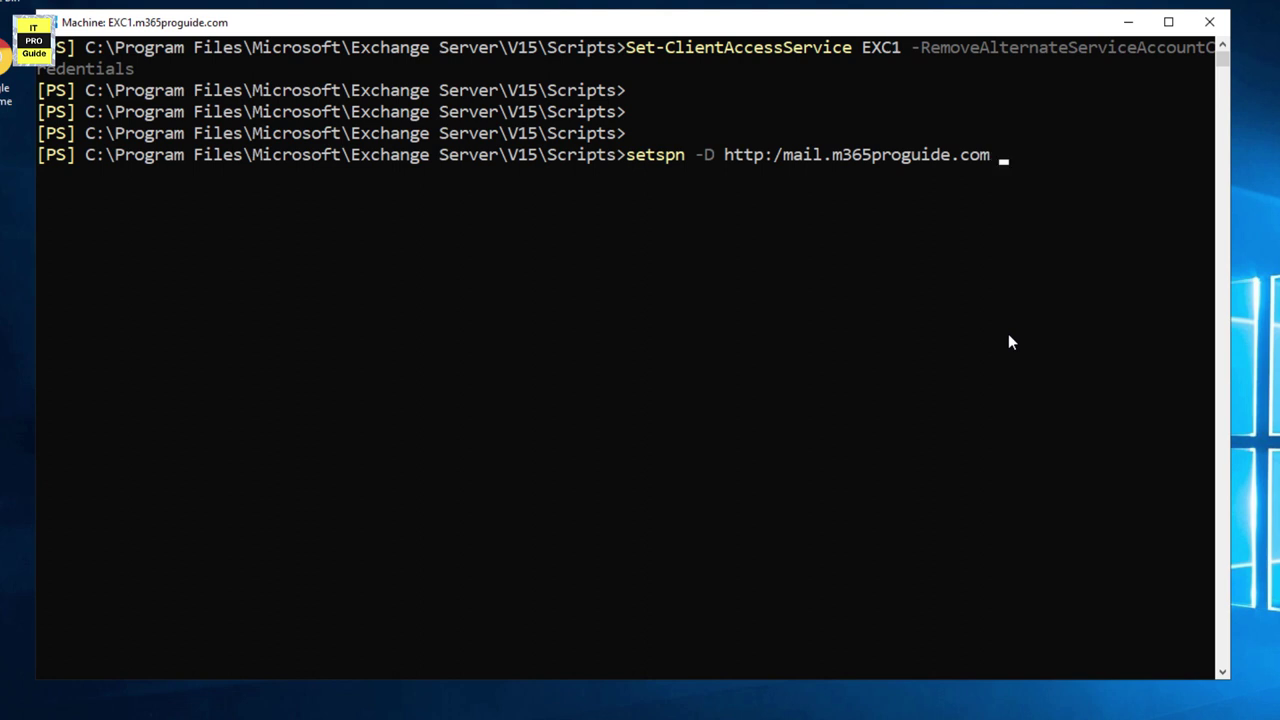
{"action": "type", "text": " M365pro"}
{"action": "key", "text": "BackSpace"}
{"action": "key", "text": "BackSpace"}
{"action": "key", "text": "BackSpace"}
{"action": "type", "text": "Proguide"}
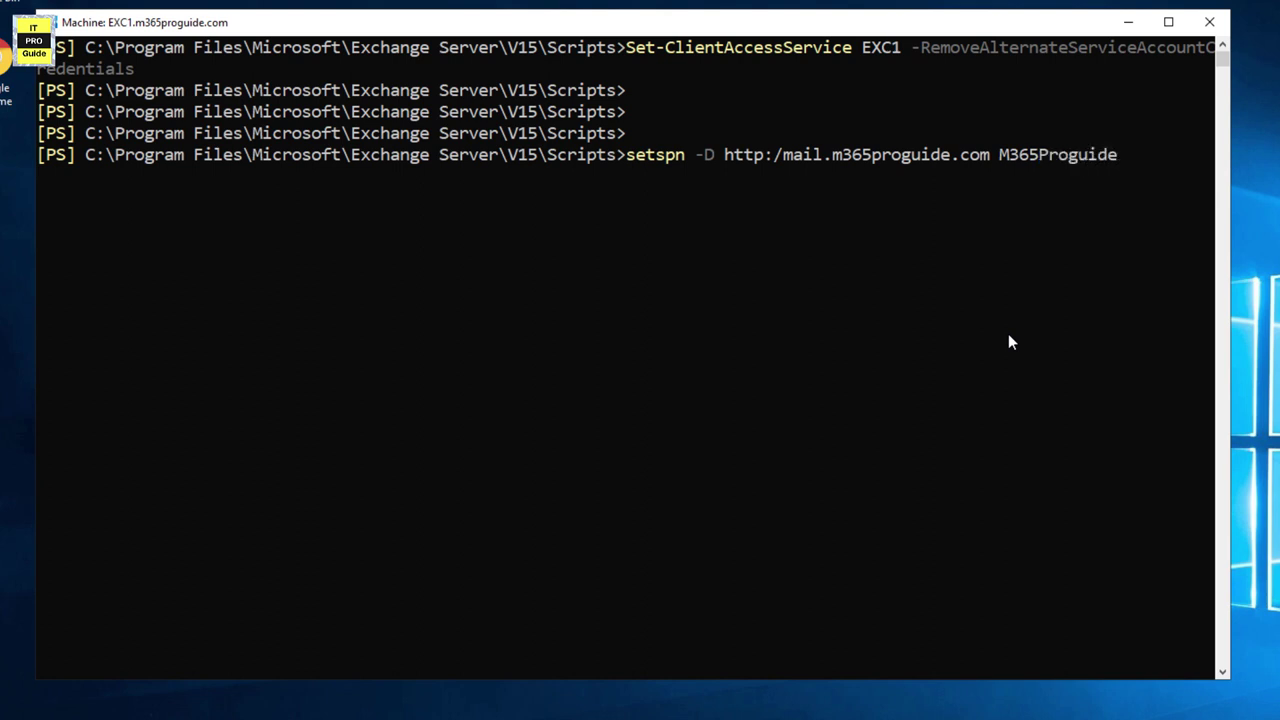
{"action": "type", "text": "/EXC1ASA$"}
{"action": "key", "text": "Return"}
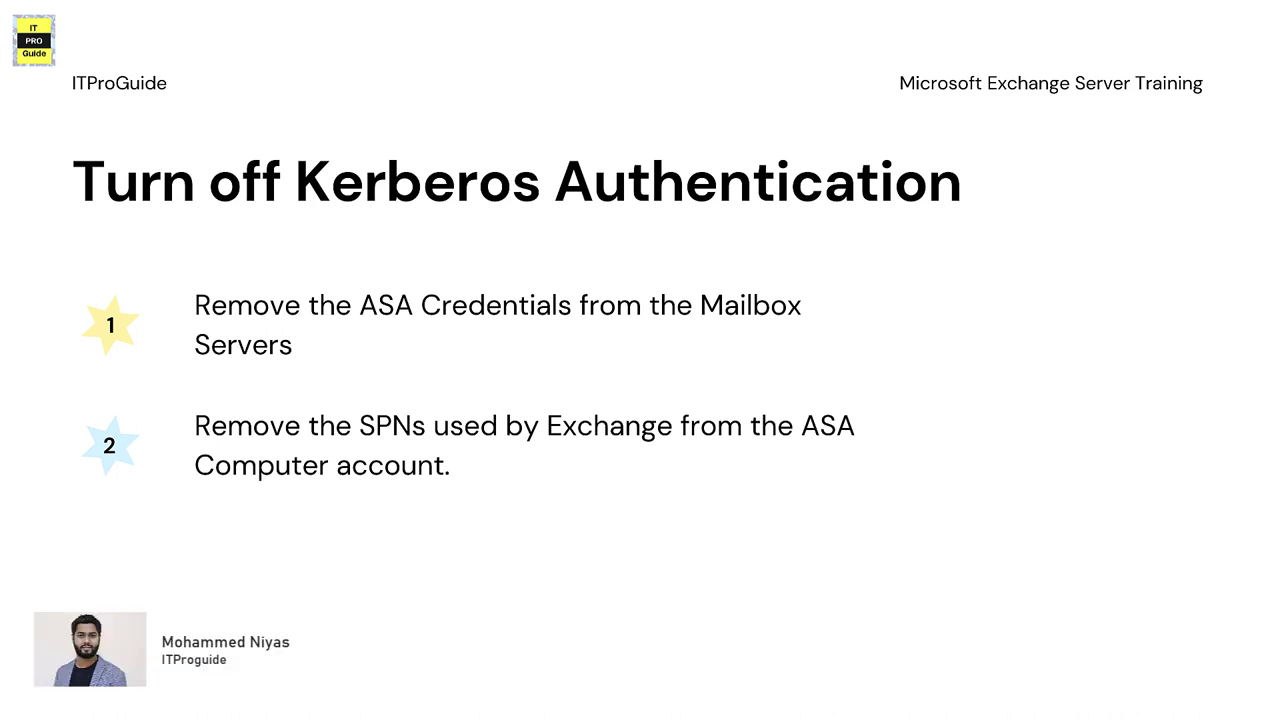
Advance to the Thank you slide recapping Basic, NTLM and Kerberos authentication.
{"action": "key", "text": "Right"}
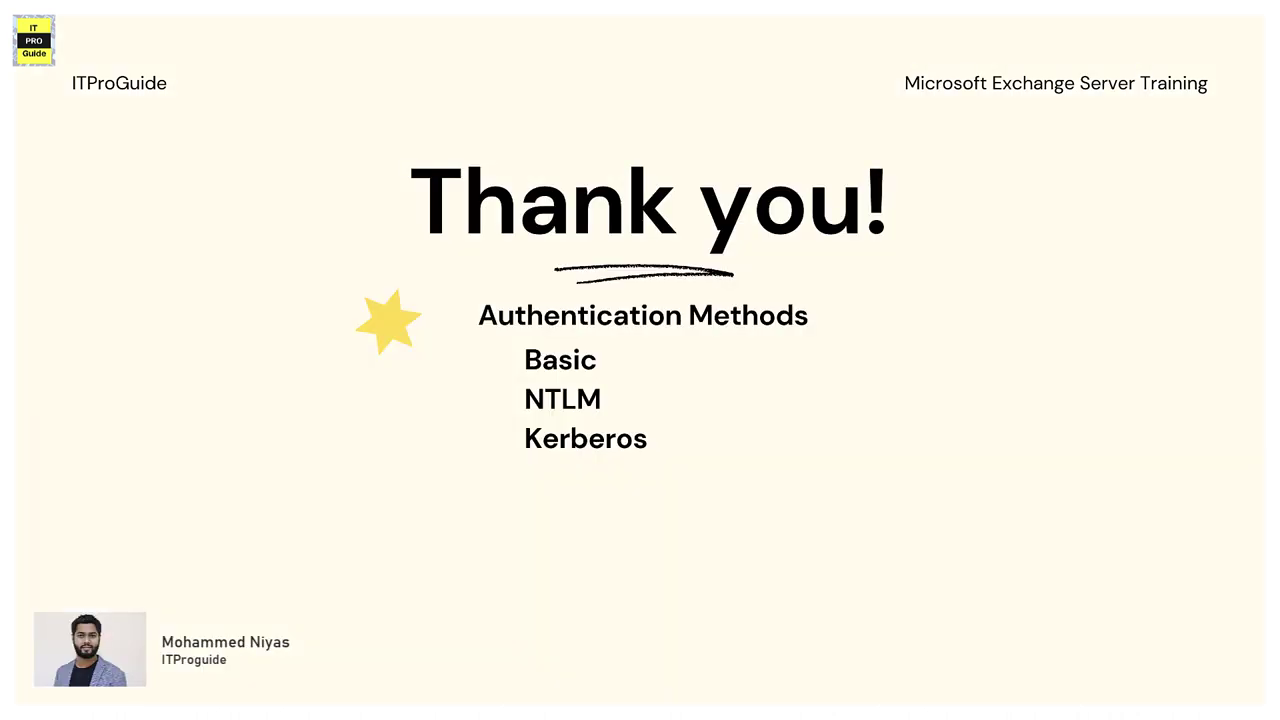